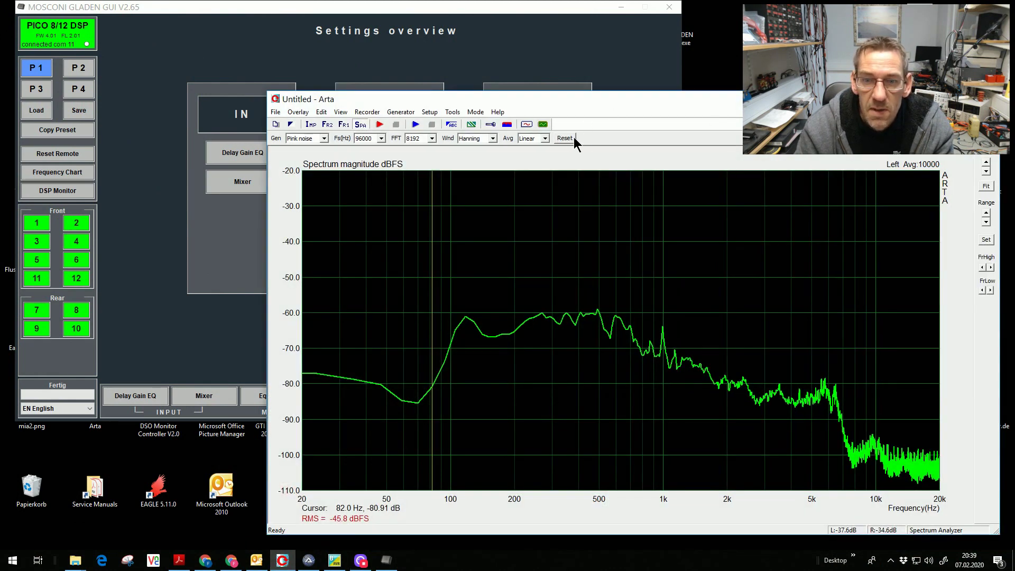
Start the live spectrum measurement in Arta.
{"action": "left_click", "coordinate": [379, 124]}
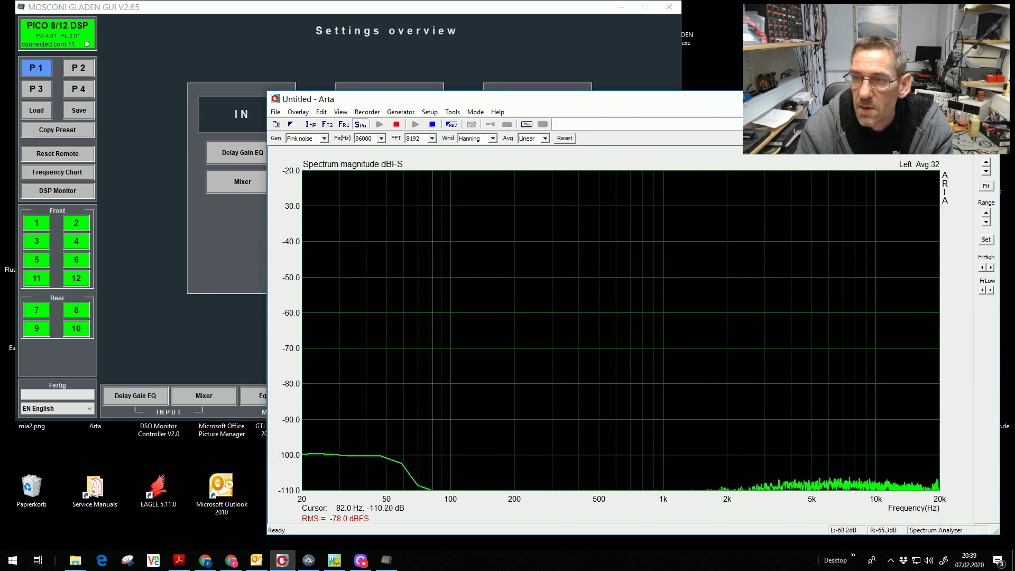
In the block view of the MOSCONI GLADEN GUI, rename input 1/2 to "HU VW OEM" and return to the settings overview.
{"action": "left_click", "coordinate": [590, 39]}
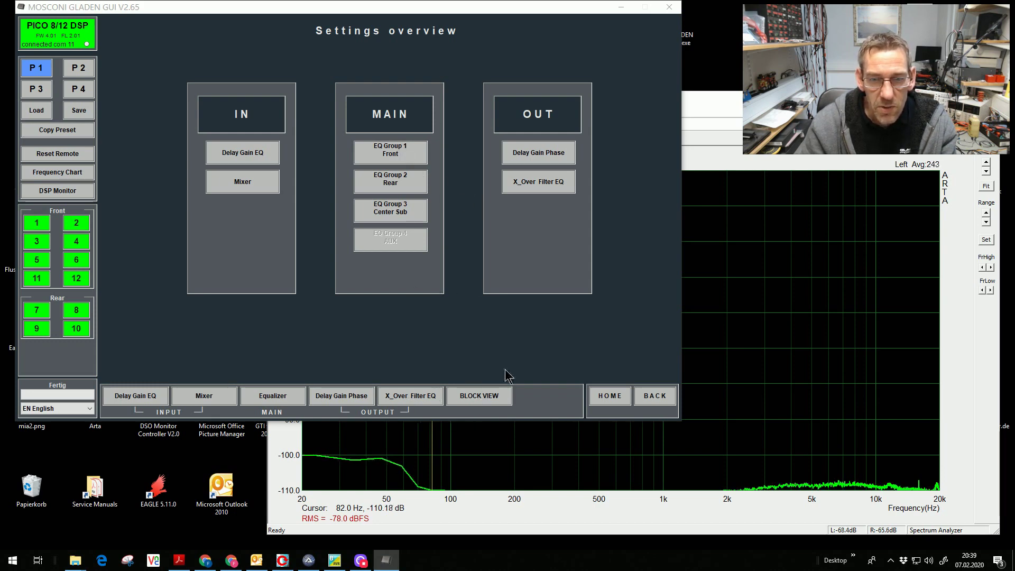
{"action": "left_click", "coordinate": [479, 398]}
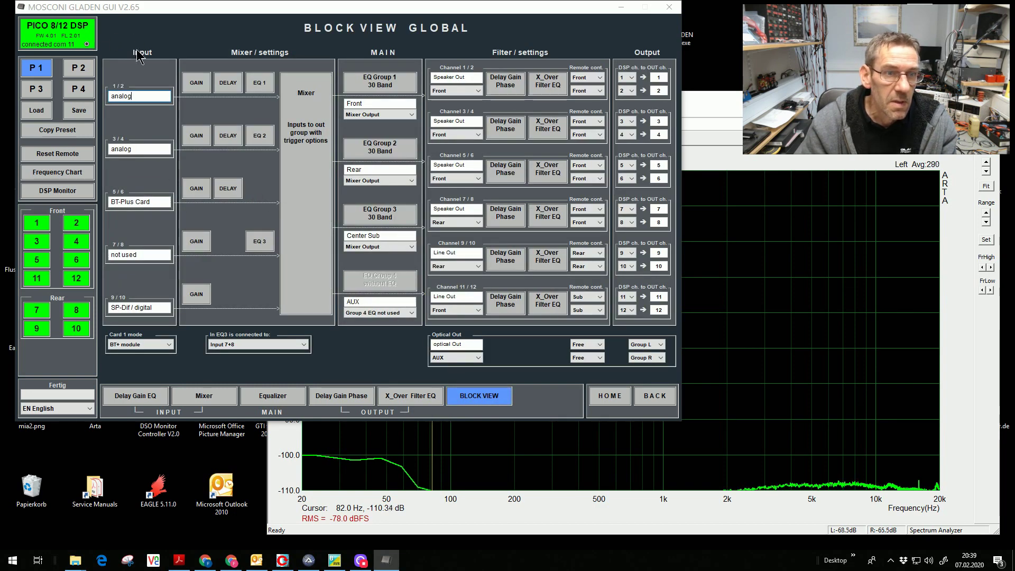
{"action": "double_click", "coordinate": [137, 96]}
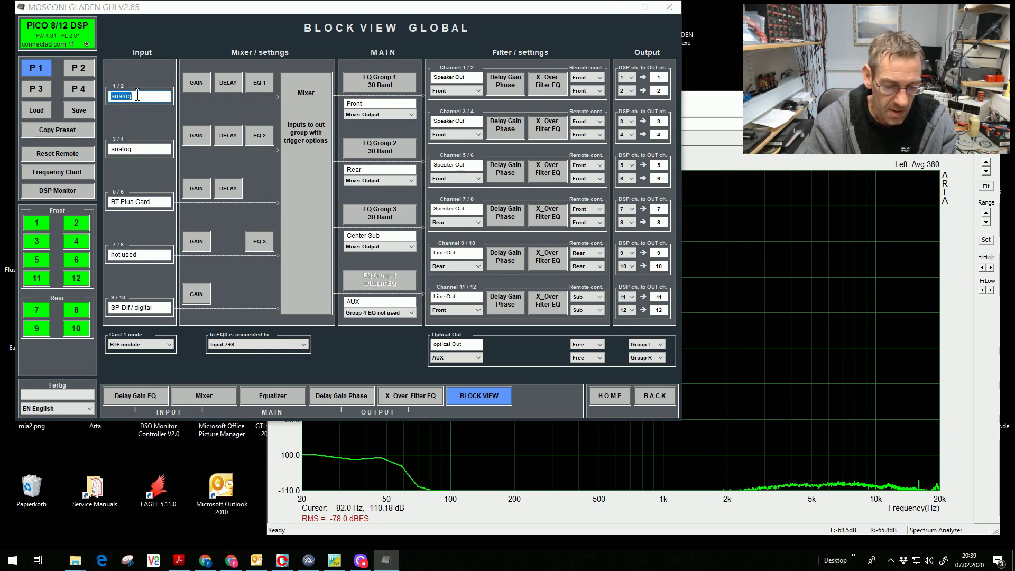
{"action": "type", "text": "H"}
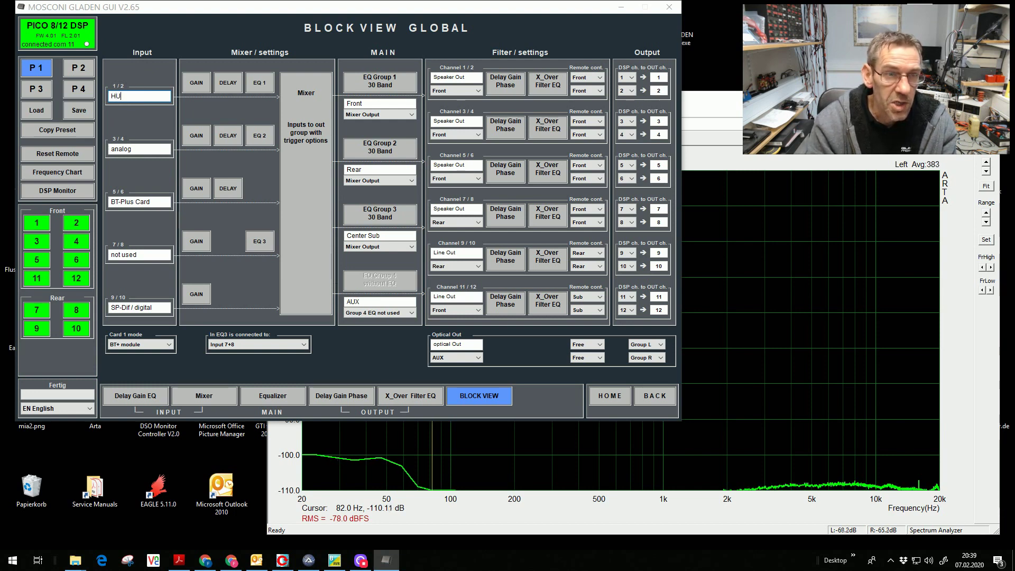
{"action": "type", "text": "U "}
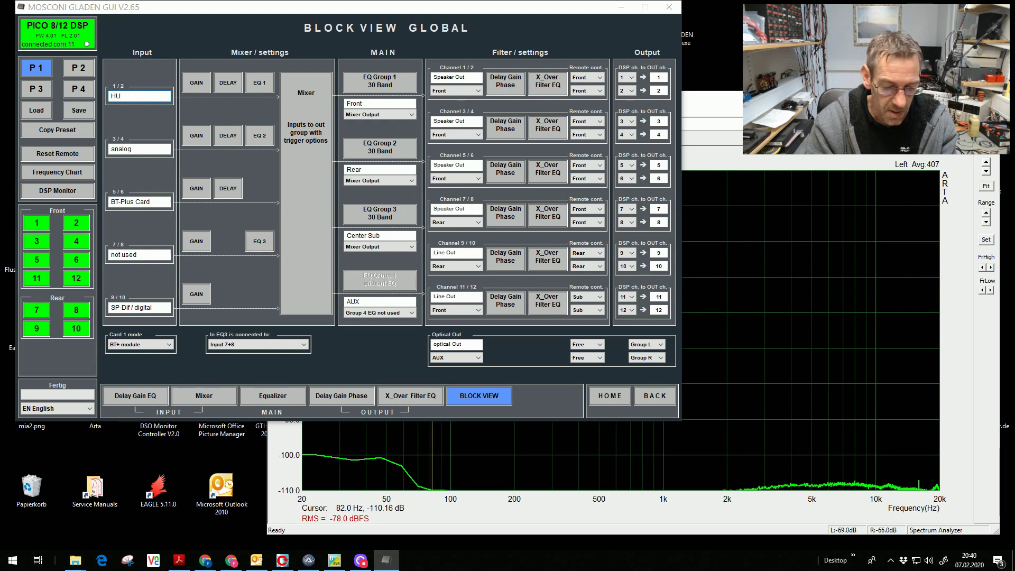
{"action": "type", "text": "VW"}
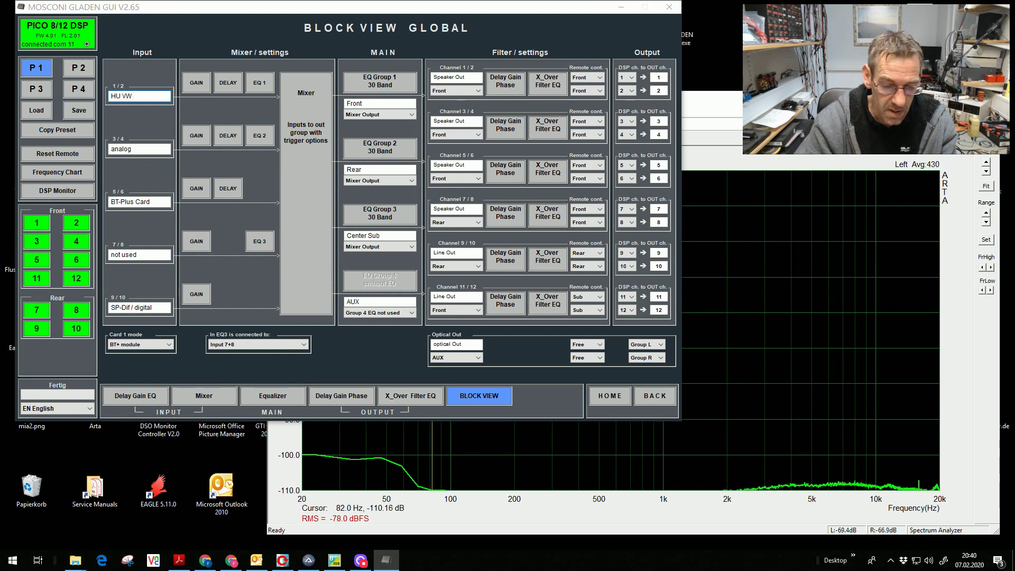
{"action": "type", "text": " OEM"}
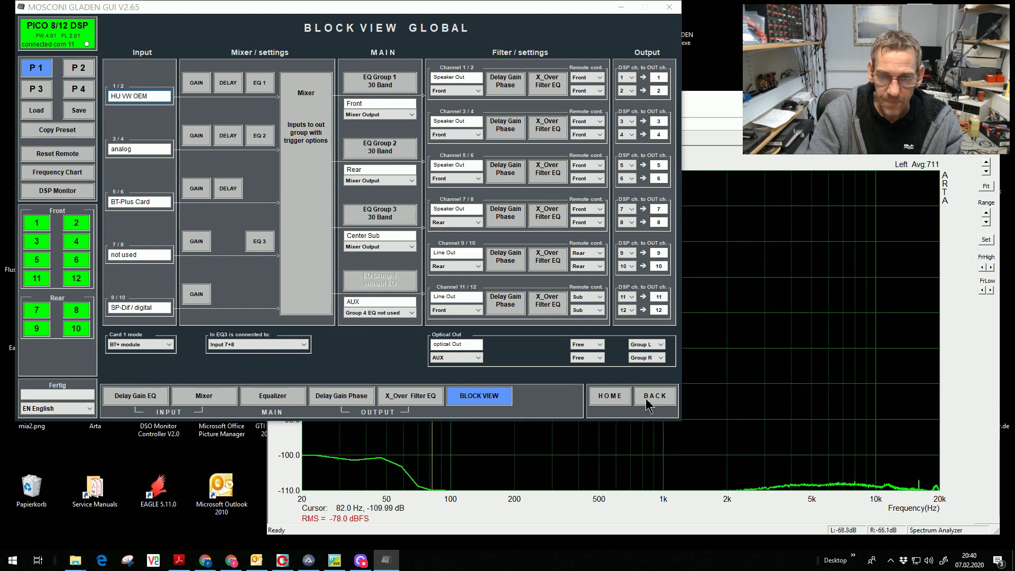
{"action": "left_click", "coordinate": [611, 399]}
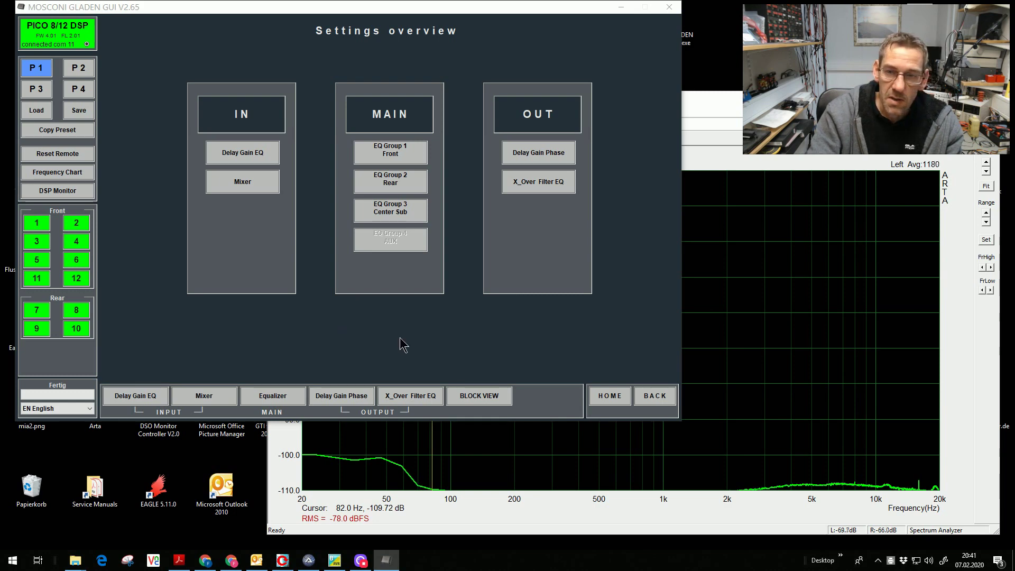
Switch to Arta and restart the averaging of the running spectrum measurement.
{"action": "left_click", "coordinate": [718, 100]}
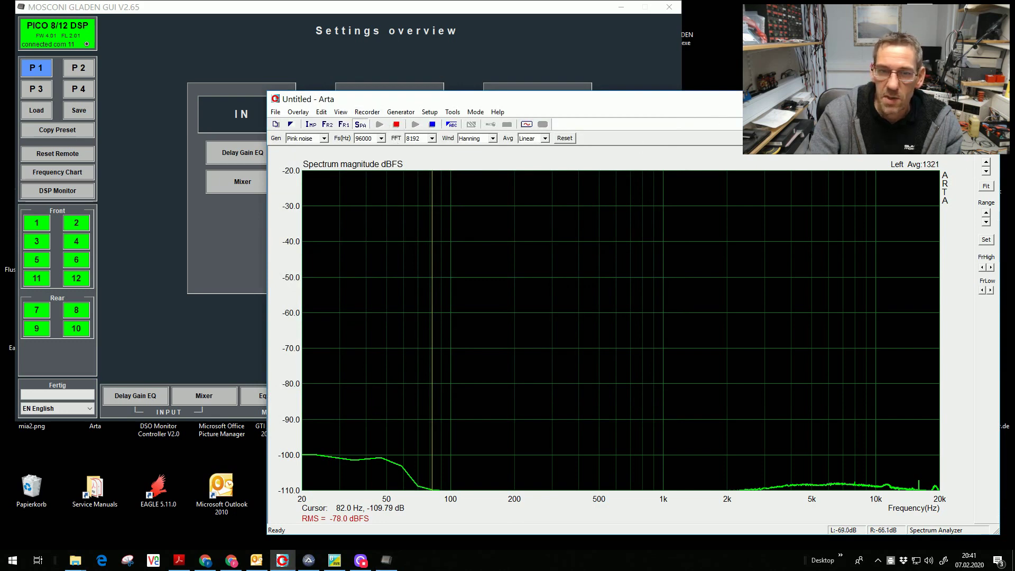
{"action": "left_click", "coordinate": [940, 99]}
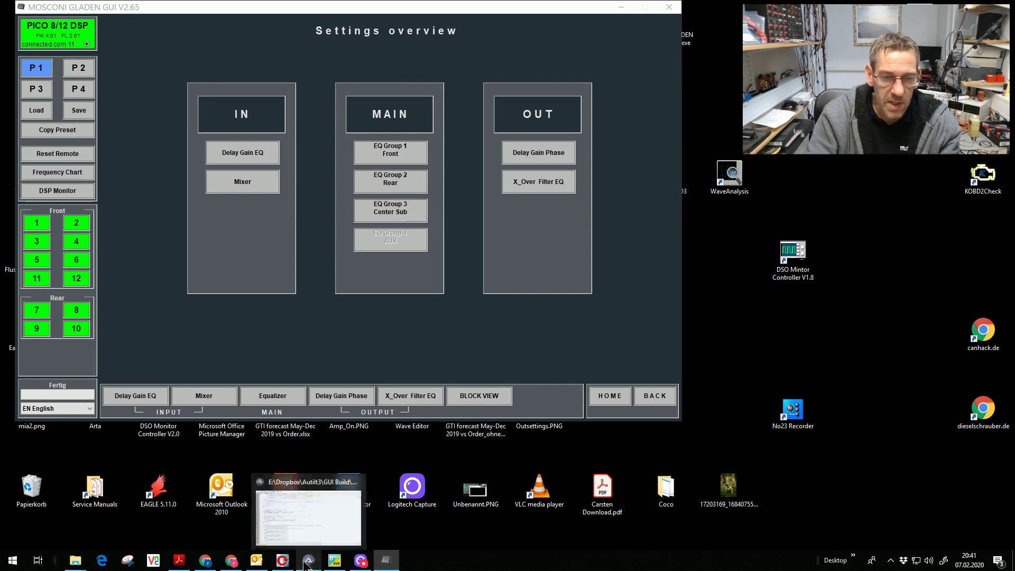
{"action": "left_click", "coordinate": [283, 561]}
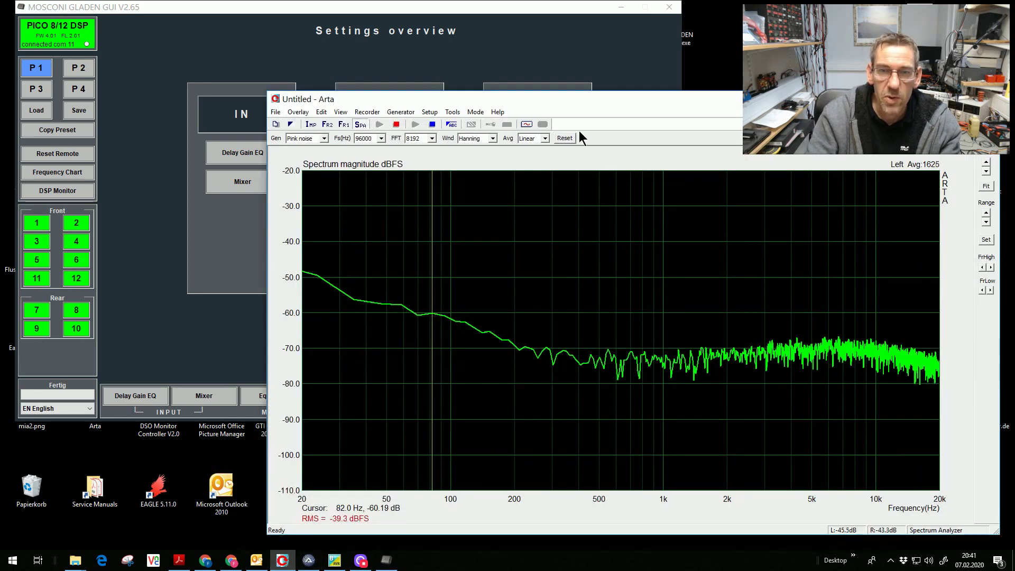
{"action": "left_click", "coordinate": [563, 138]}
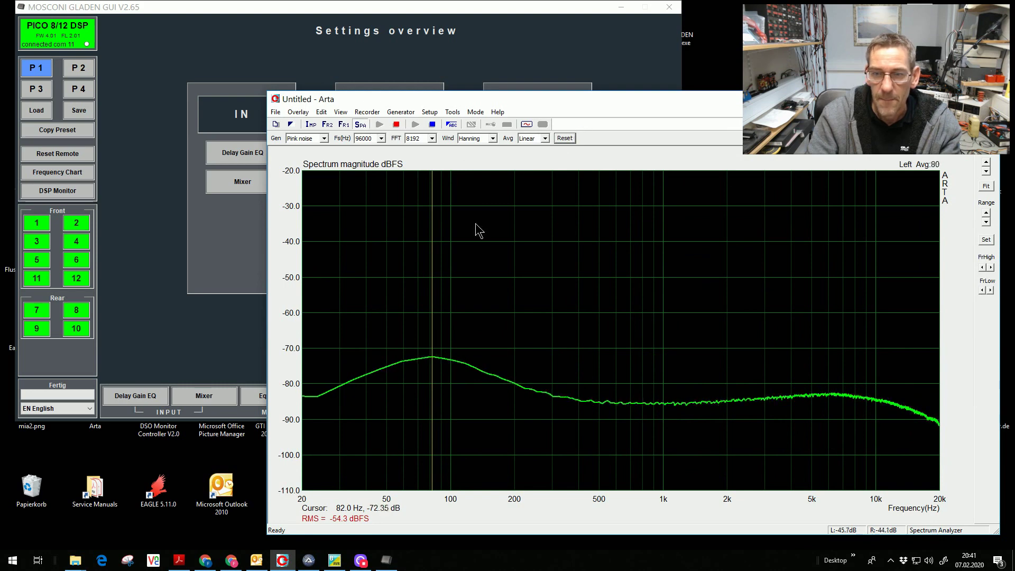
Open the input settings in the MOSCONI GLADEN GUI, set the 6400 Hz band of EQ 1 to 0 dB, and check Arta's spectrum.
{"action": "left_click", "coordinate": [136, 395]}
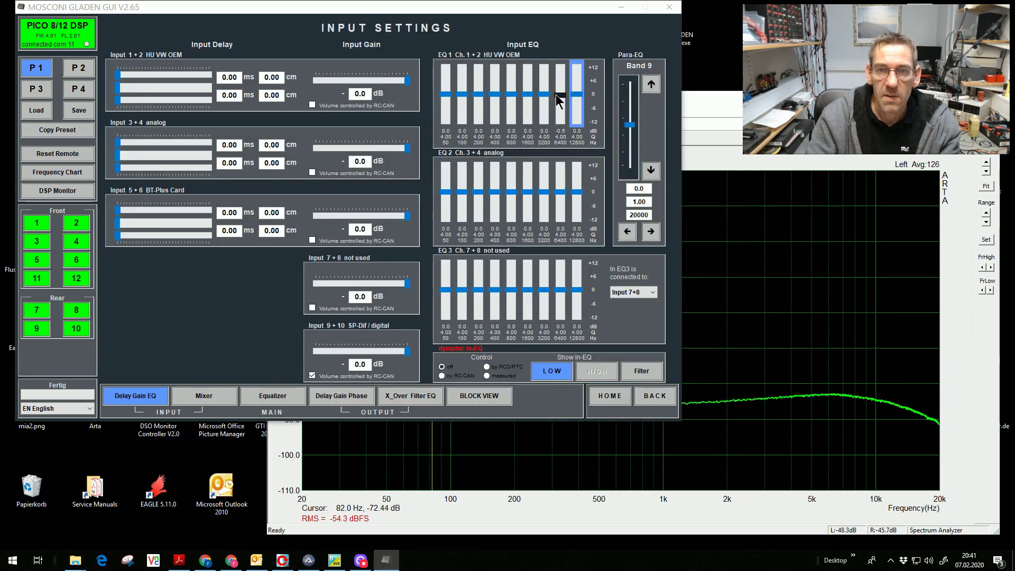
{"action": "left_click_drag", "start_coordinate": [557, 99], "coordinate": [557, 94]}
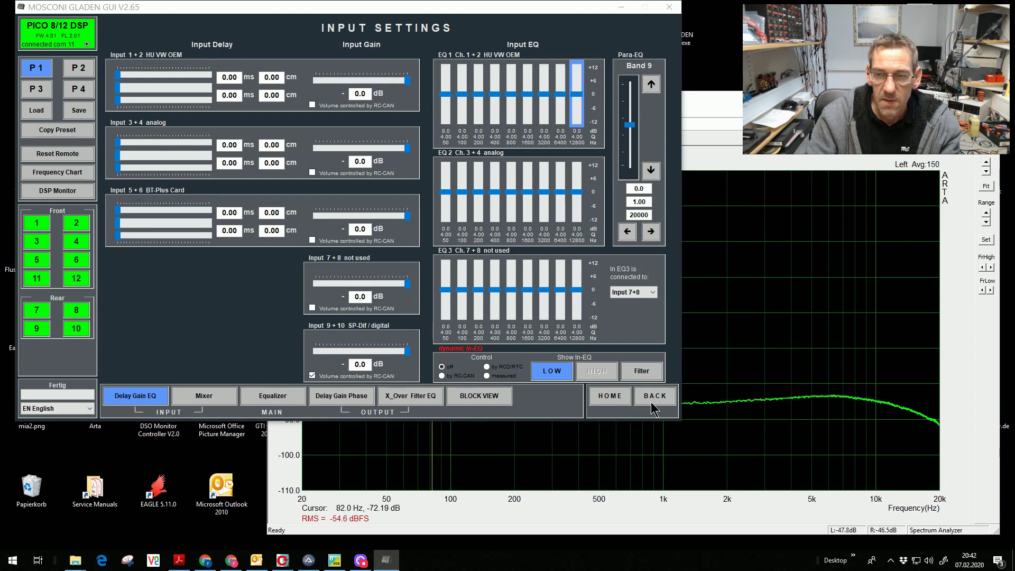
{"action": "left_click", "coordinate": [655, 439]}
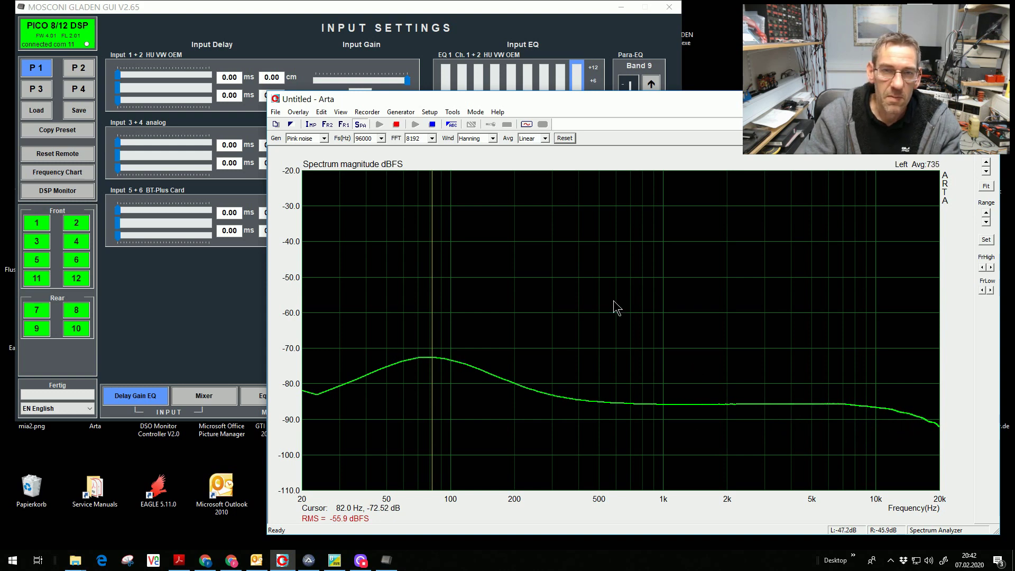
In the MOSCONI GLADEN GUI, set band 2 of EQ 1 (HU VW OEM) to 75 Hz with a Q of 1.00.
{"action": "left_click", "coordinate": [494, 37]}
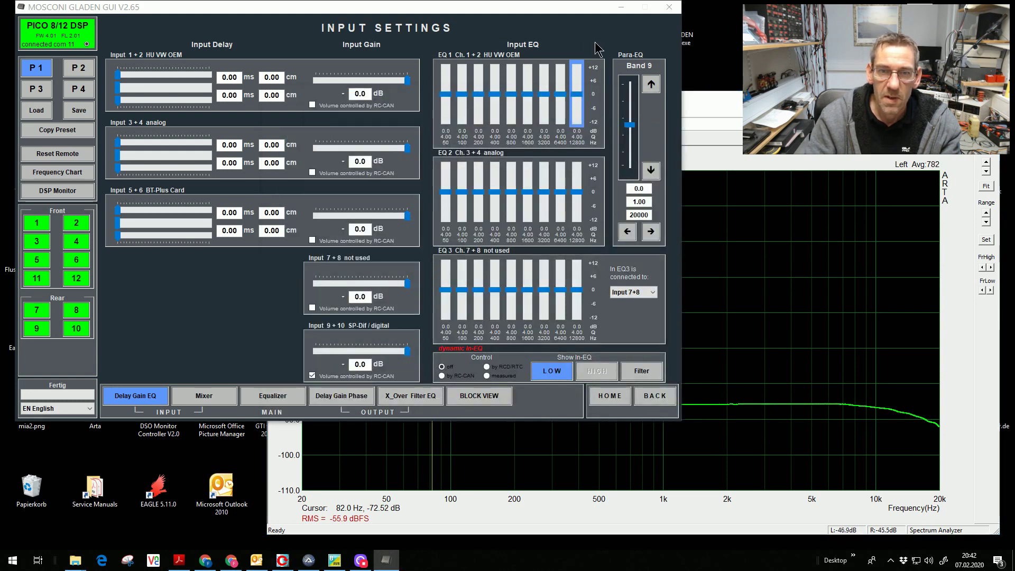
{"action": "left_click", "coordinate": [462, 95]}
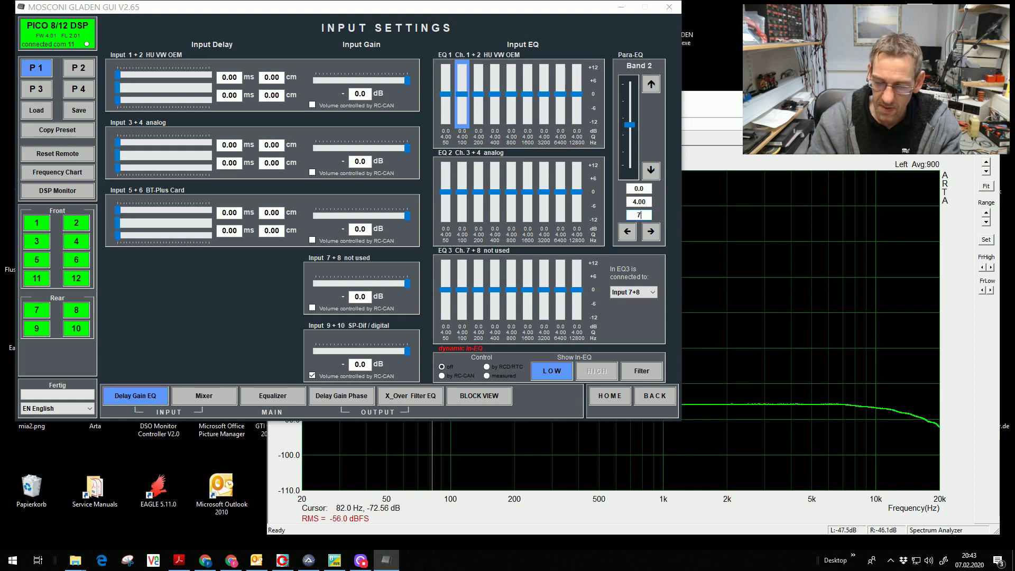
{"action": "type", "text": "75"}
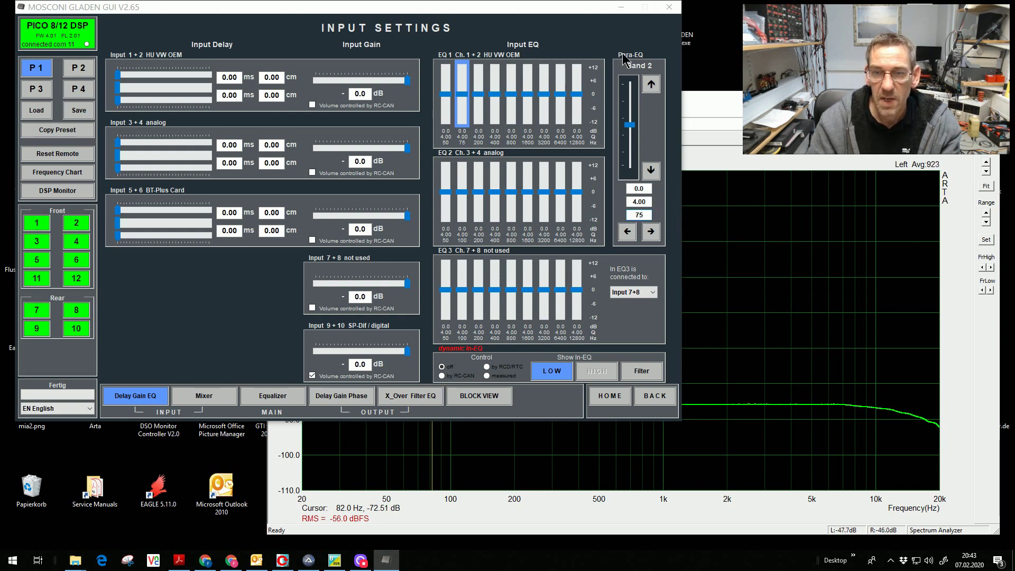
{"action": "double_click", "coordinate": [636, 202]}
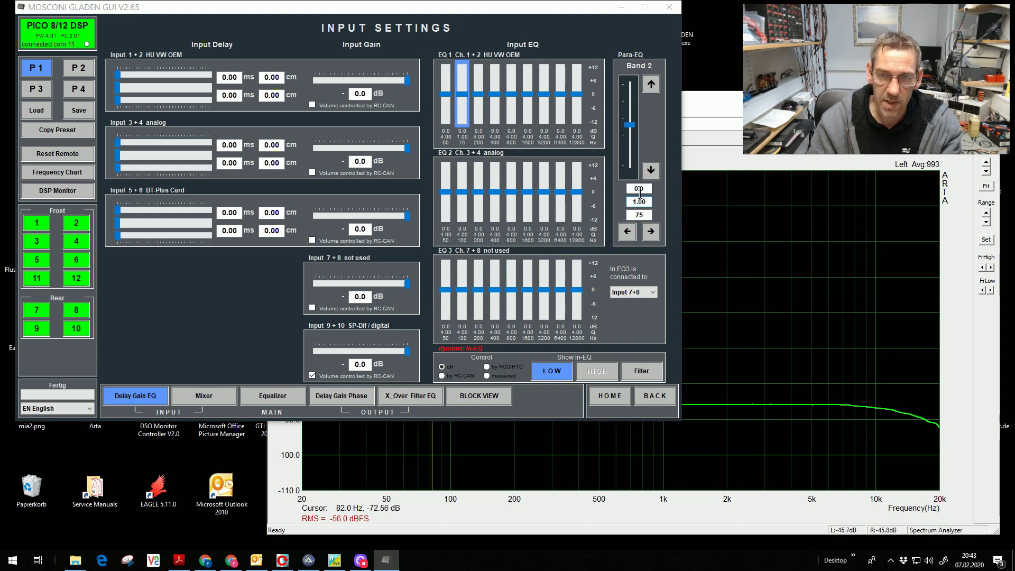
Inspect the bass hump in Arta's spectrum and restart the averaging for a fresh reference curve.
{"action": "left_click", "coordinate": [721, 104]}
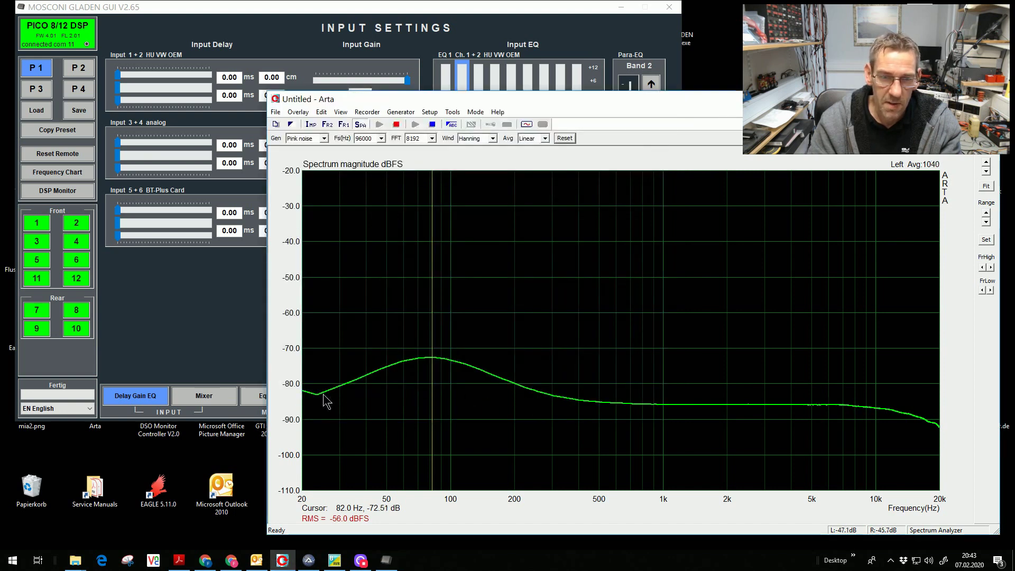
{"action": "left_click", "coordinate": [526, 33]}
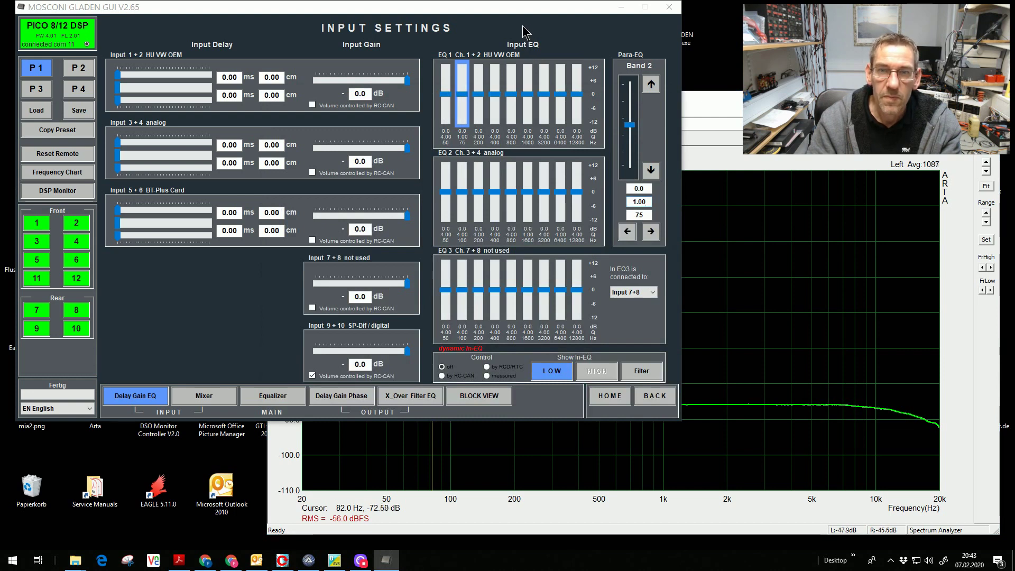
{"action": "left_click", "coordinate": [702, 101]}
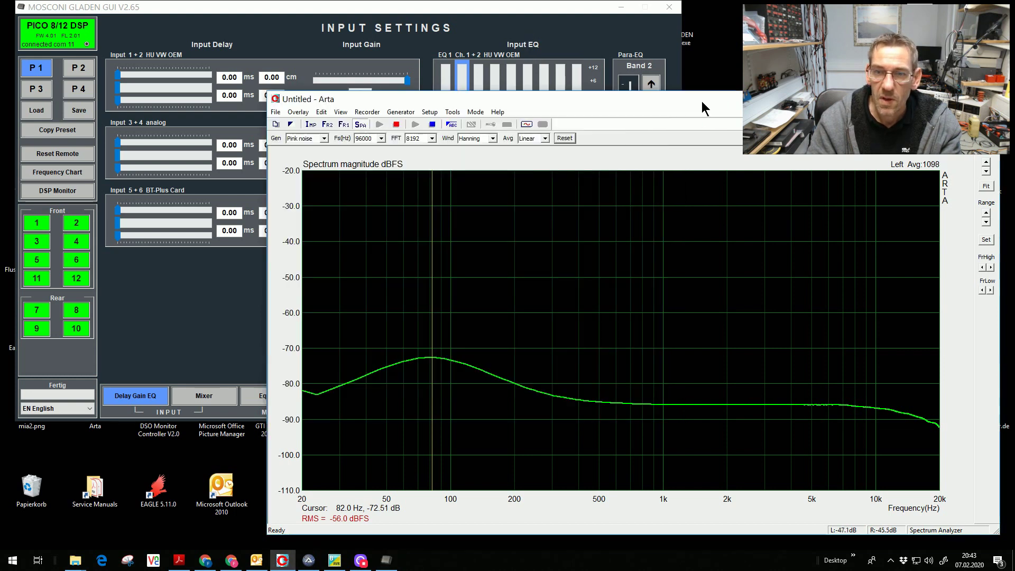
{"action": "left_click", "coordinate": [568, 139]}
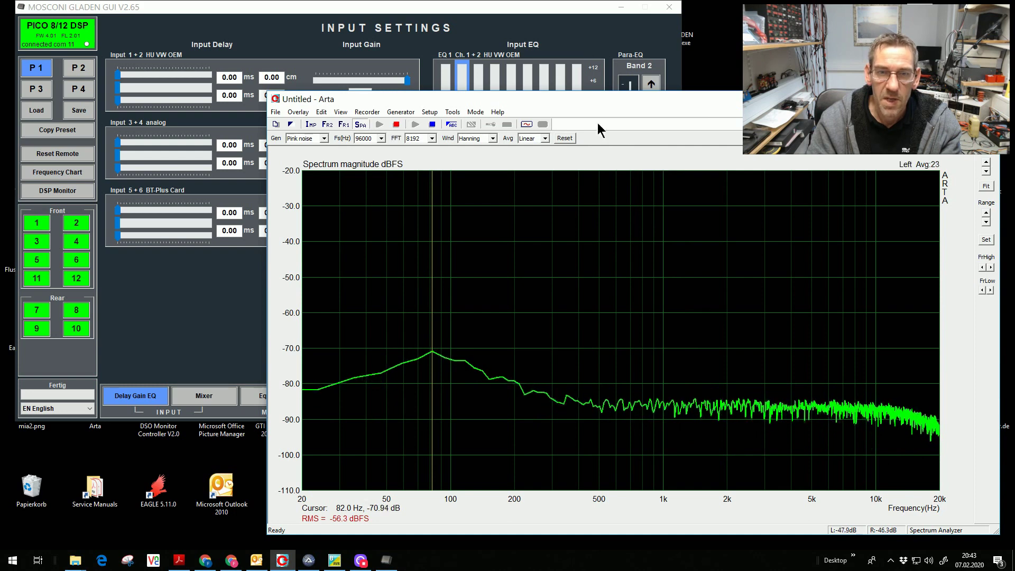
Lower the gain of EQ 1's 75 Hz band to -12 dB in the MOSCONI GLADEN GUI.
{"action": "left_click", "coordinate": [533, 31]}
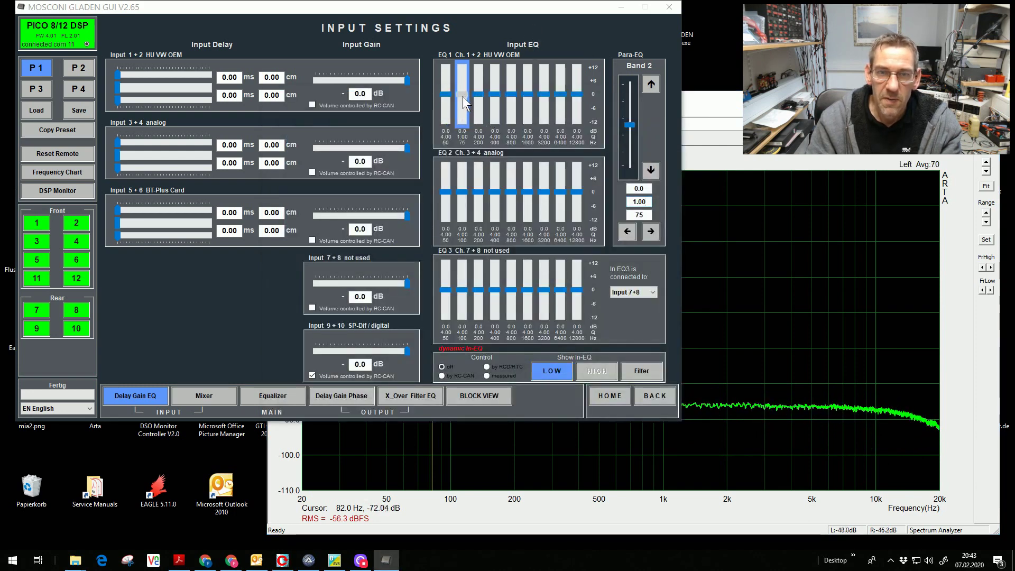
{"action": "left_click_drag", "start_coordinate": [464, 97], "coordinate": [462, 126]}
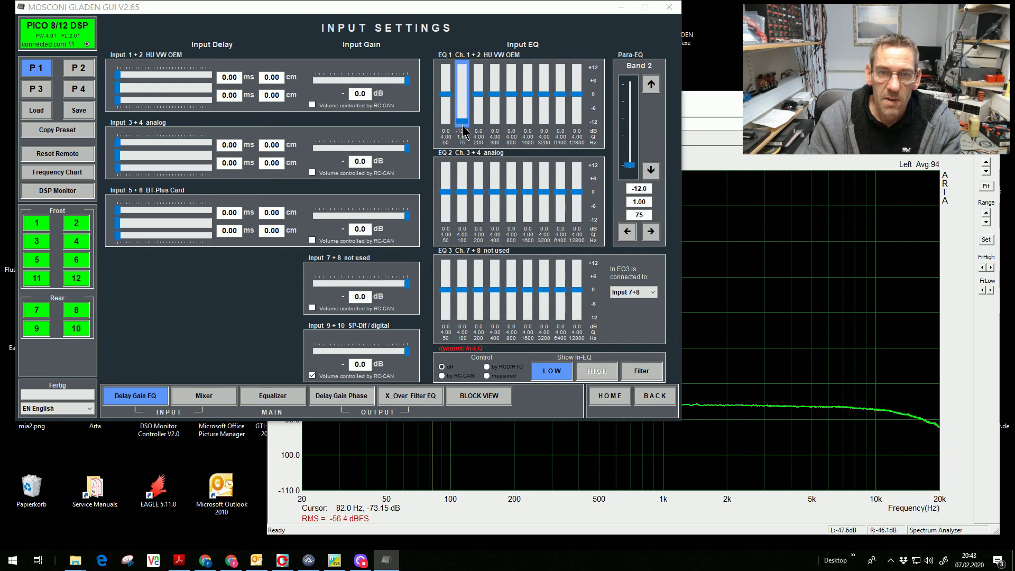
Restart the averaging in Arta and compare the new spectrum with the 75 Hz band setting in the MOSCONI GLADEN GUI.
{"action": "left_click", "coordinate": [735, 253]}
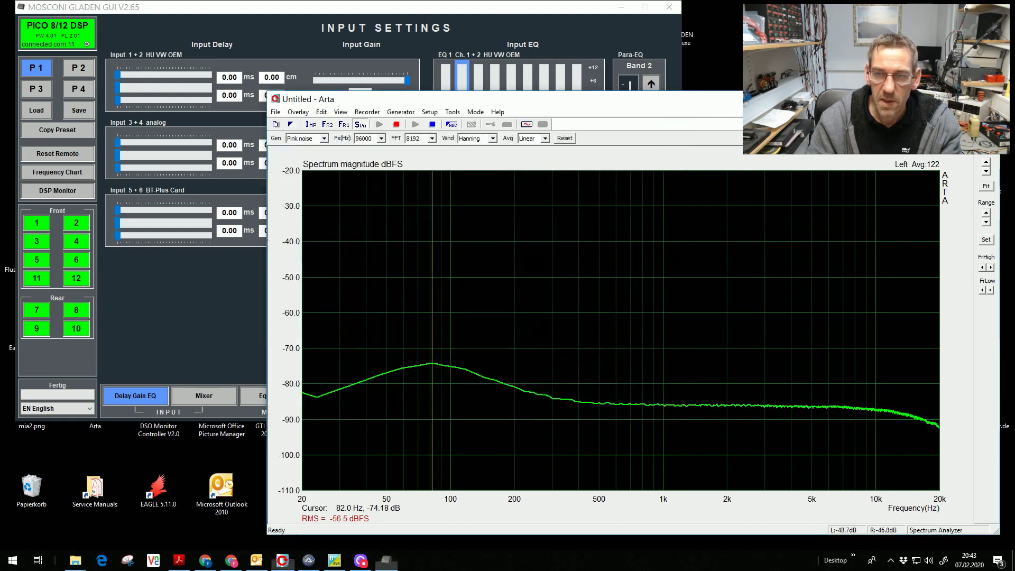
{"action": "left_click", "coordinate": [566, 138]}
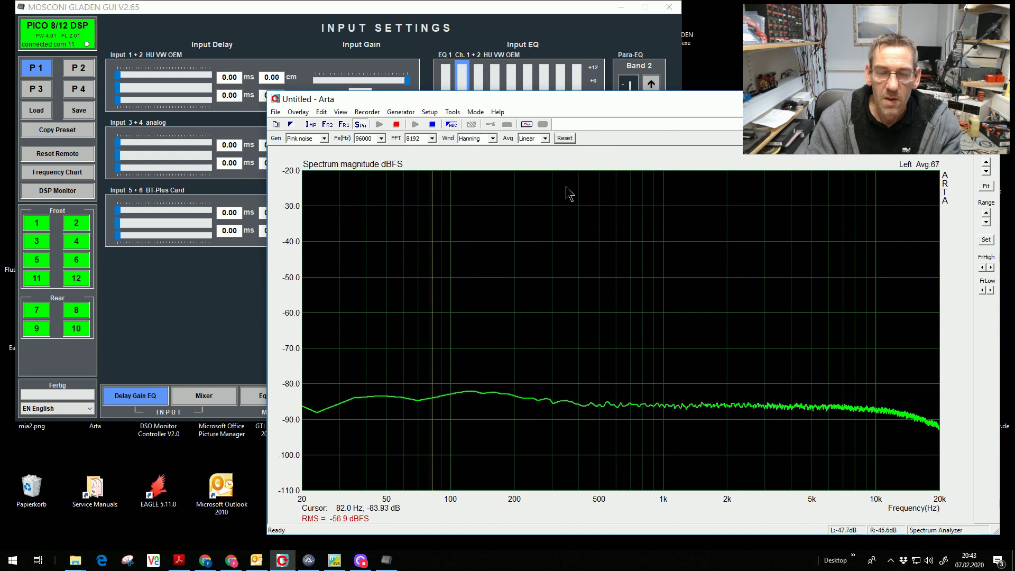
{"action": "left_click", "coordinate": [465, 67]}
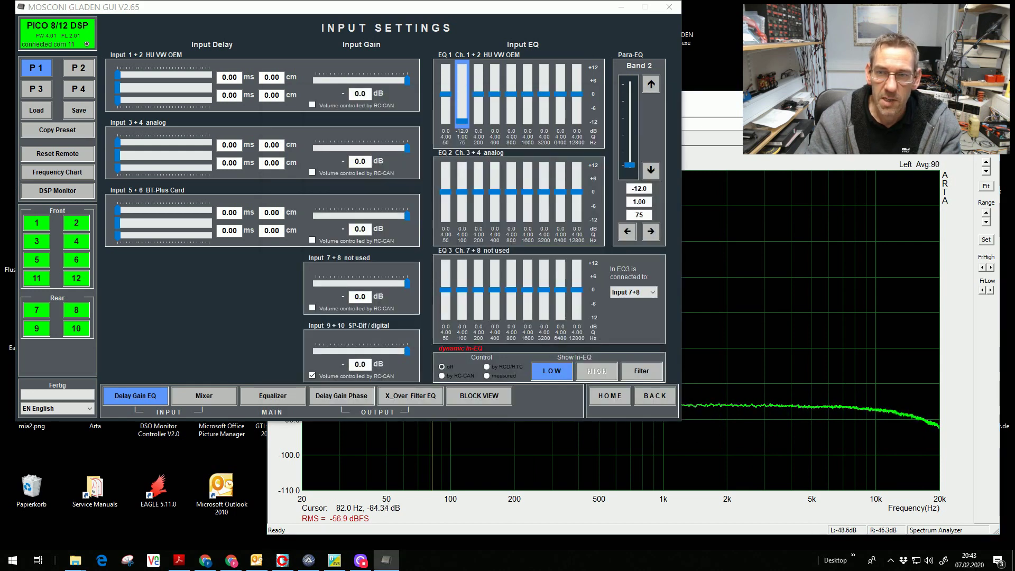
{"action": "key", "text": "alt+Tab"}
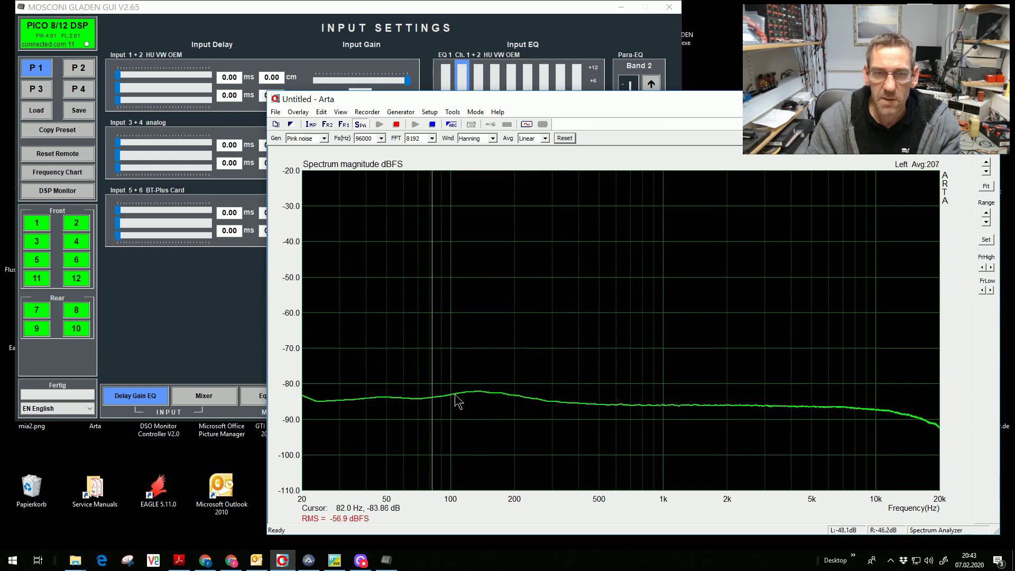
In the MOSCONI GLADEN GUI, set band 3 of EQ 1 to 150 Hz with a Q of 2.00 and a gain of -2 dB.
{"action": "left_click", "coordinate": [530, 50]}
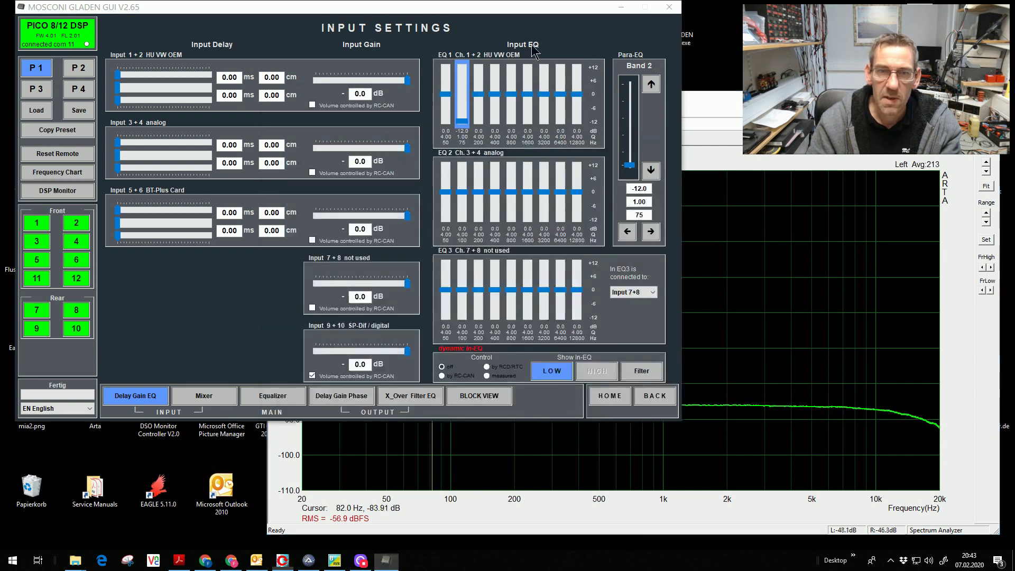
{"action": "left_click", "coordinate": [479, 95]}
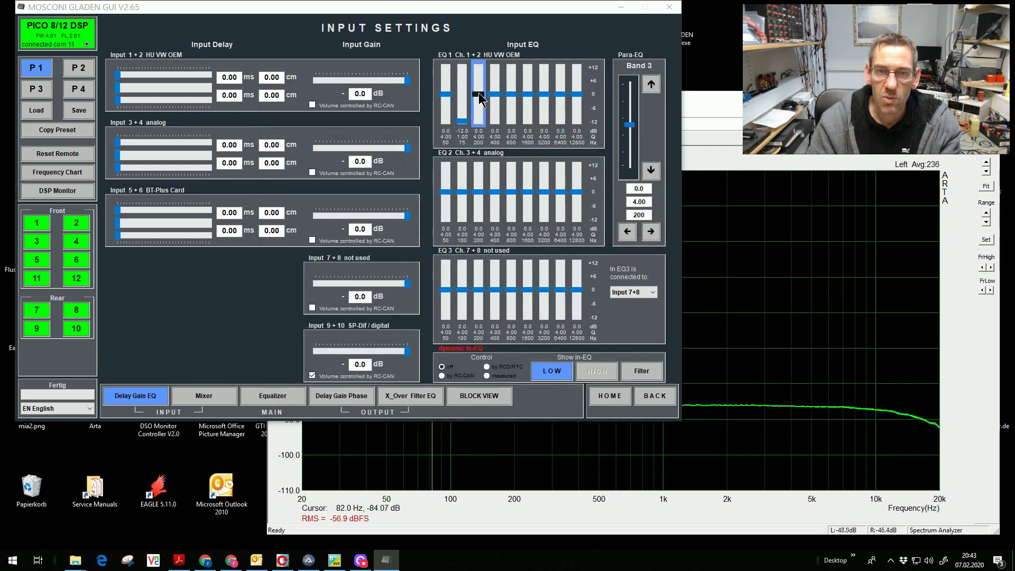
{"action": "double_click", "coordinate": [639, 202]}
{"action": "type", "text": "2"}
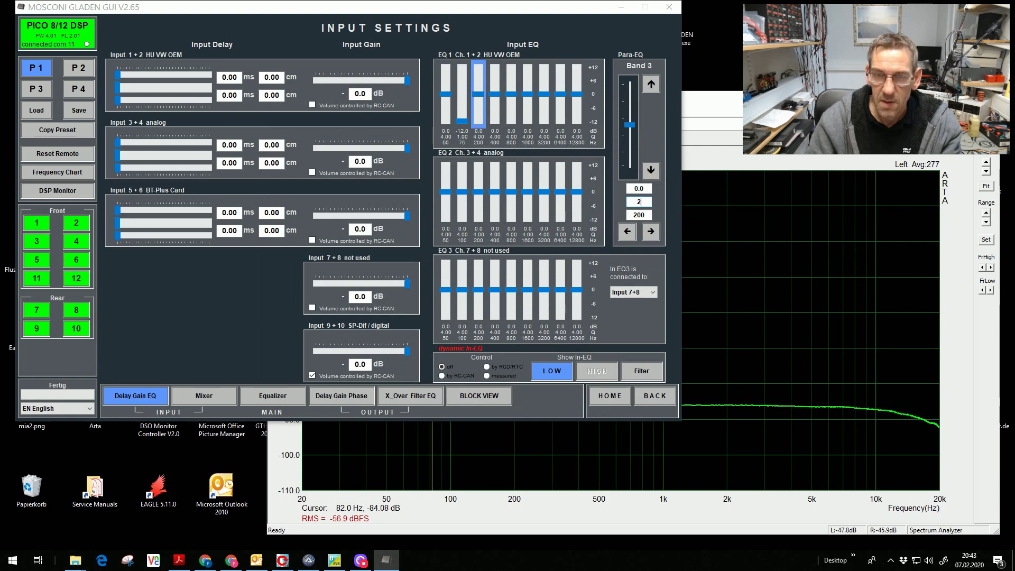
{"action": "double_click", "coordinate": [636, 214]}
{"action": "type", "text": "150"}
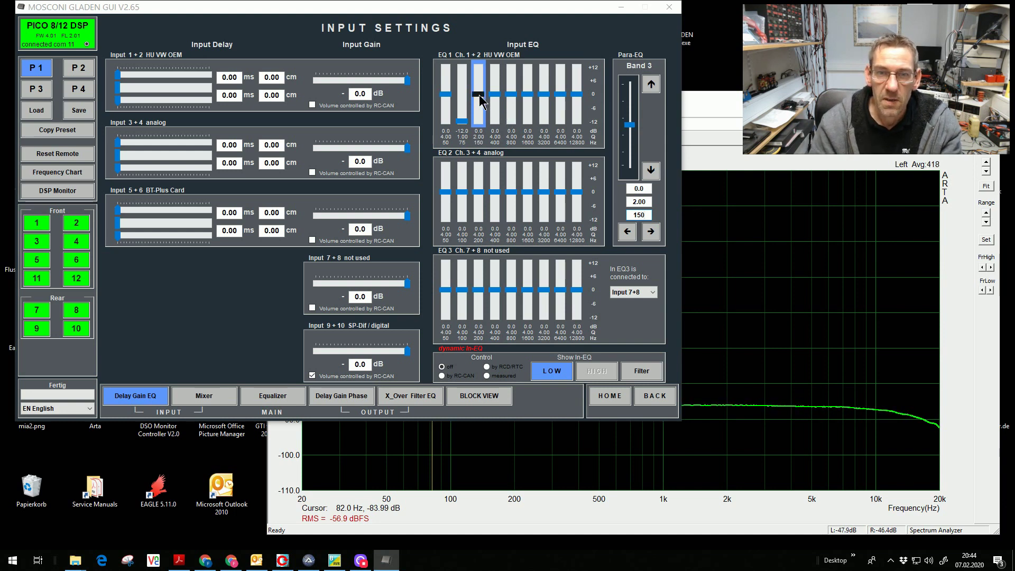
{"action": "left_click_drag", "start_coordinate": [480, 96], "coordinate": [480, 98]}
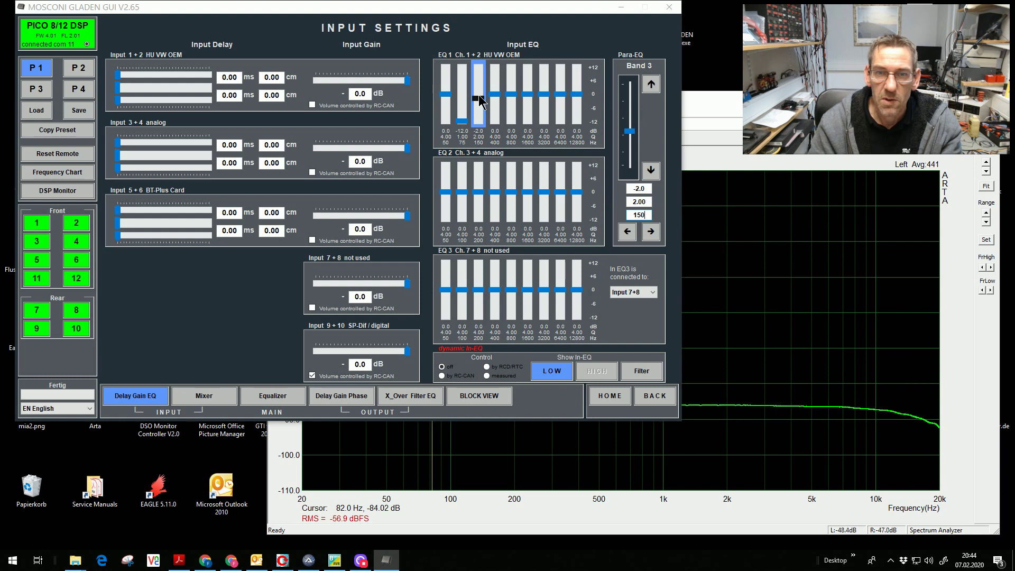
Lower EQ 1's 150 Hz band to -2.5 dB, restart Arta's averaging to check the curve, and return to the MOSCONI GLADEN GUI.
{"action": "left_click", "coordinate": [704, 99]}
{"action": "left_click", "coordinate": [565, 138]}
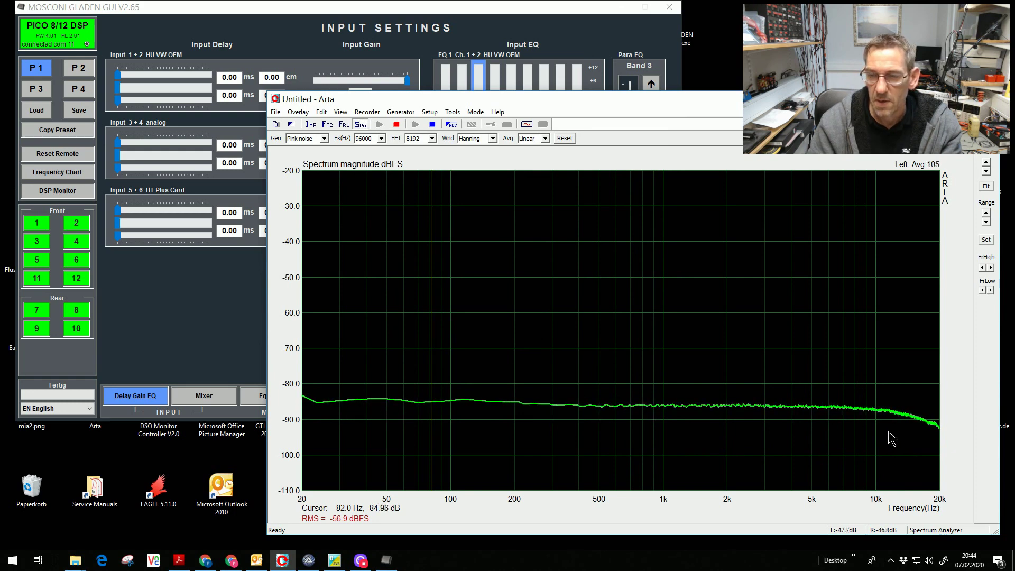
{"action": "key", "text": "alt+Tab"}
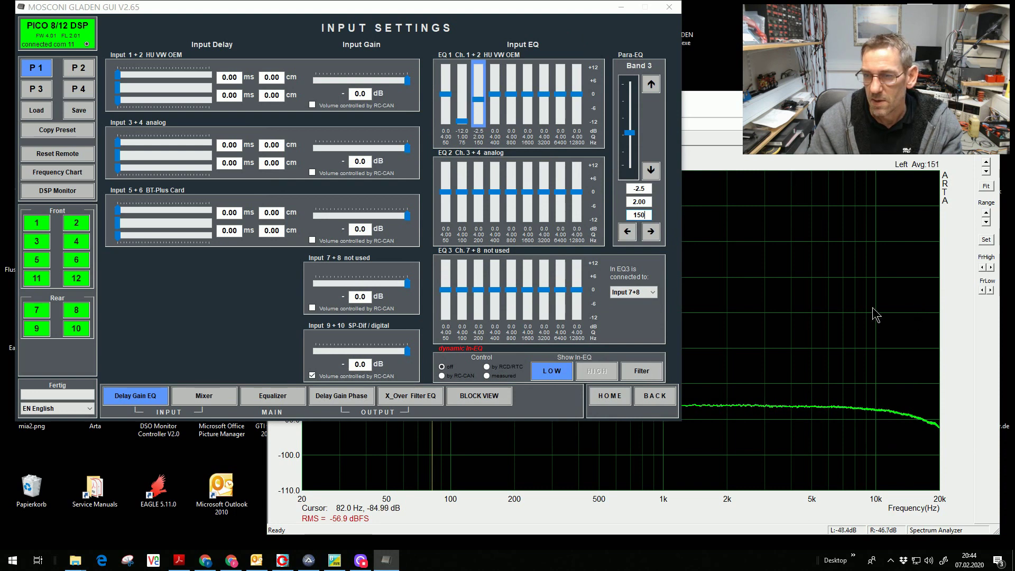
Set band 9 of EQ 1 to 20000 Hz with a Q of 1.00 and a gain of 5 dB.
{"action": "left_click", "coordinate": [579, 97]}
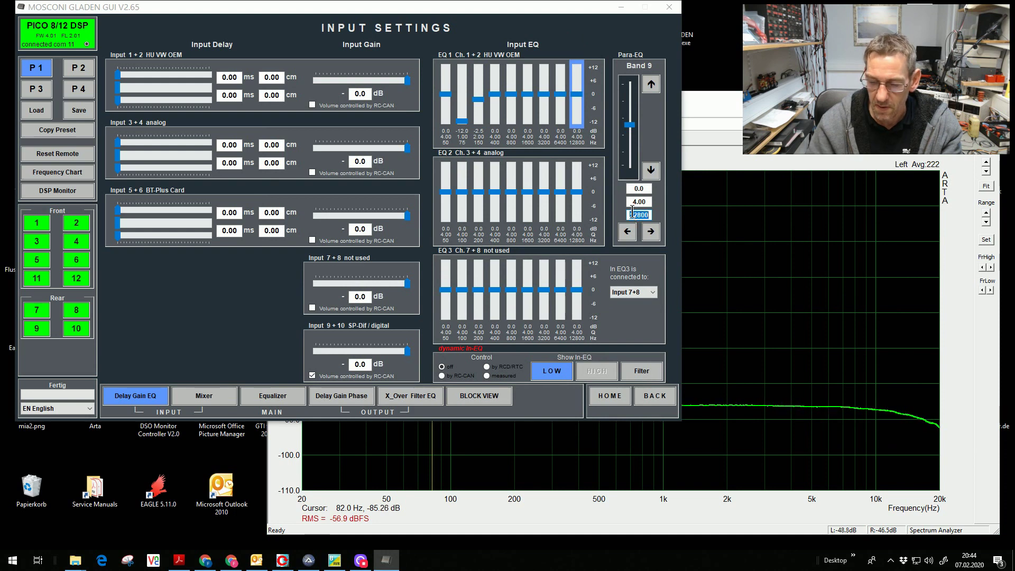
{"action": "type", "text": "2"}
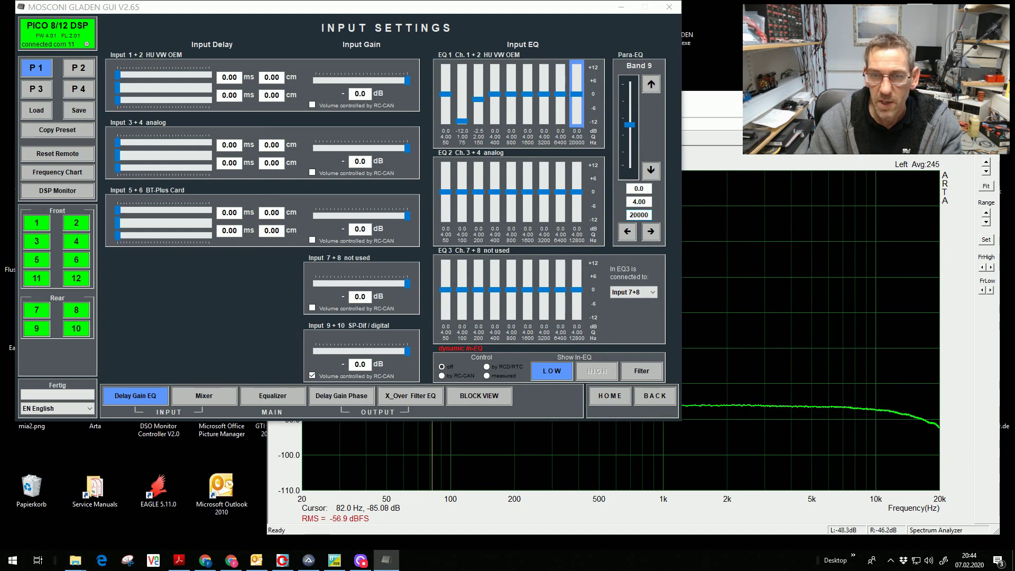
{"action": "double_click", "coordinate": [636, 202]}
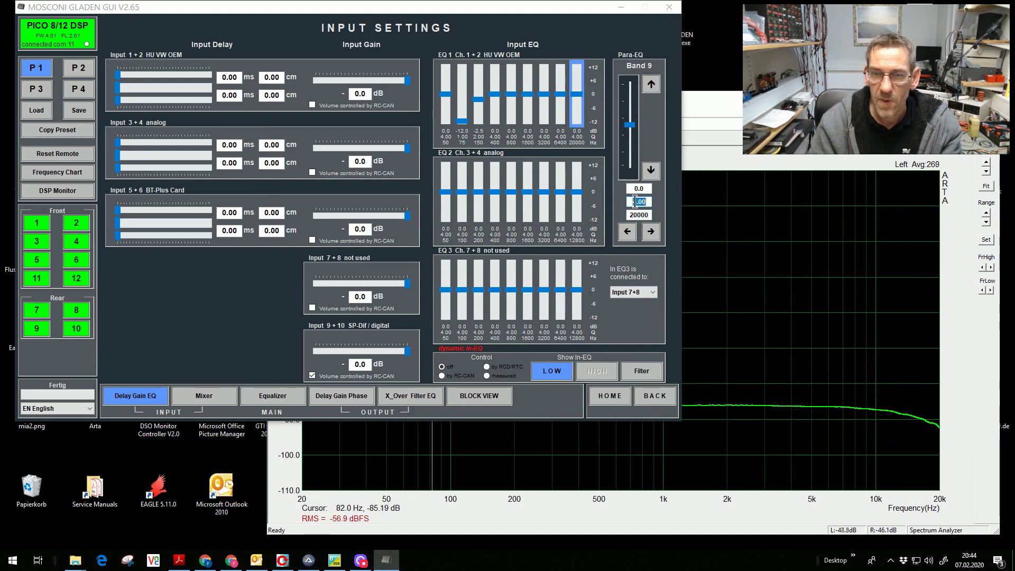
{"action": "type", "text": "1"}
{"action": "key", "text": "Return"}
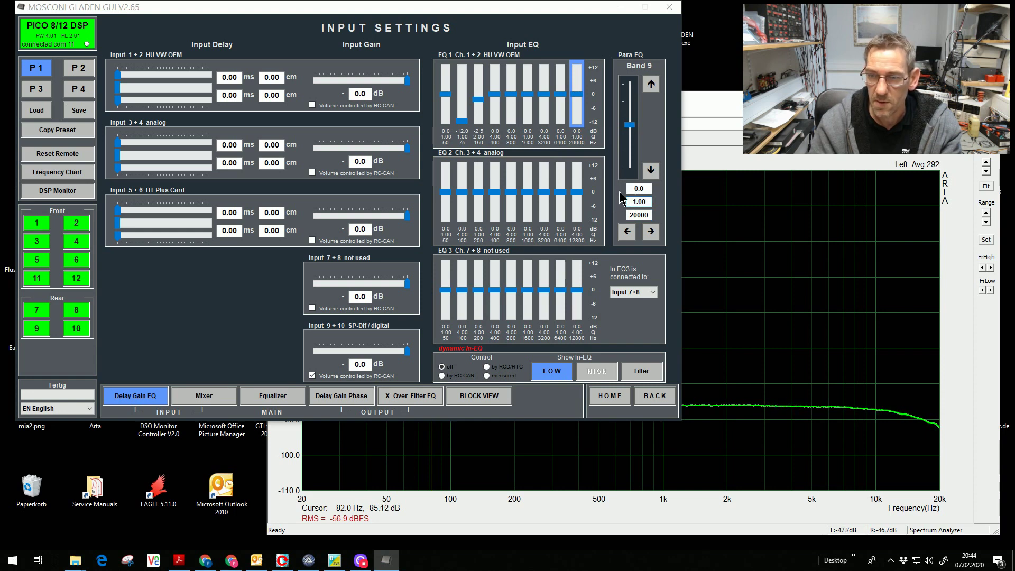
{"action": "scroll", "coordinate": [633, 127], "scroll_direction": "up", "scroll_amount": 4}
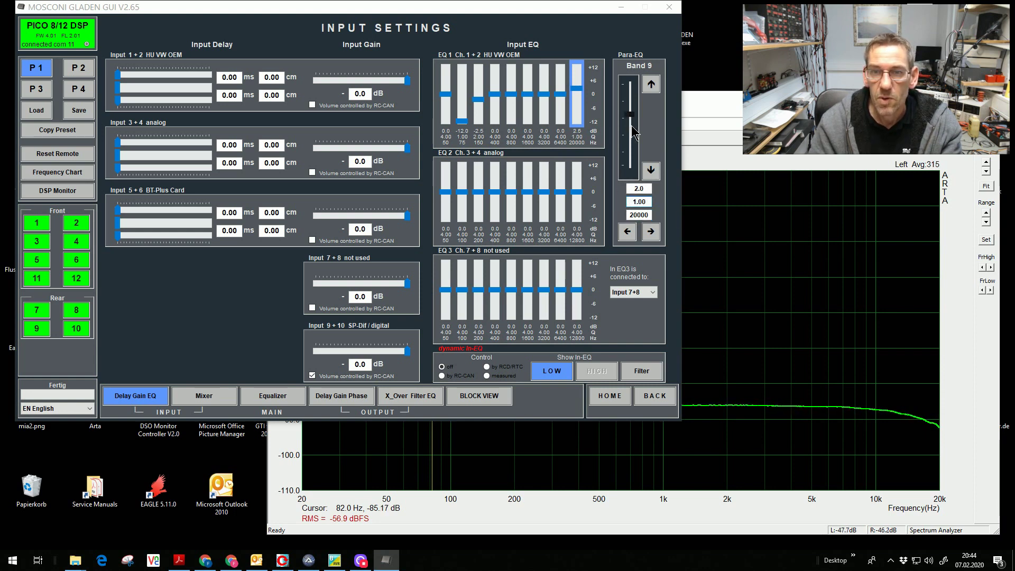
{"action": "scroll", "coordinate": [634, 132], "scroll_direction": "up", "scroll_amount": 3}
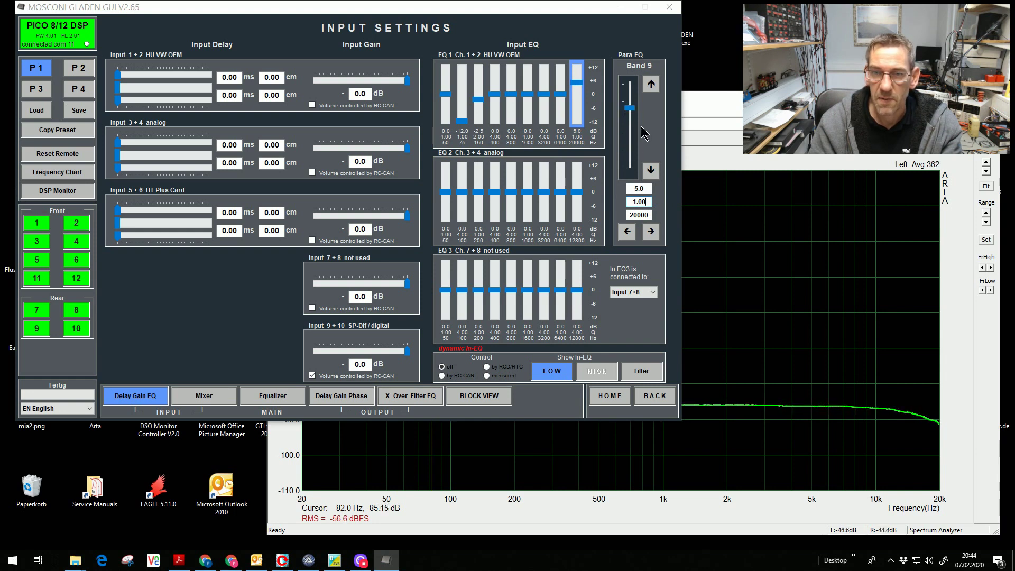
Restart the averaging in Arta to check the treble with the 20000 Hz boost, and return to the MOSCONI GLADEN GUI.
{"action": "left_click", "coordinate": [759, 300]}
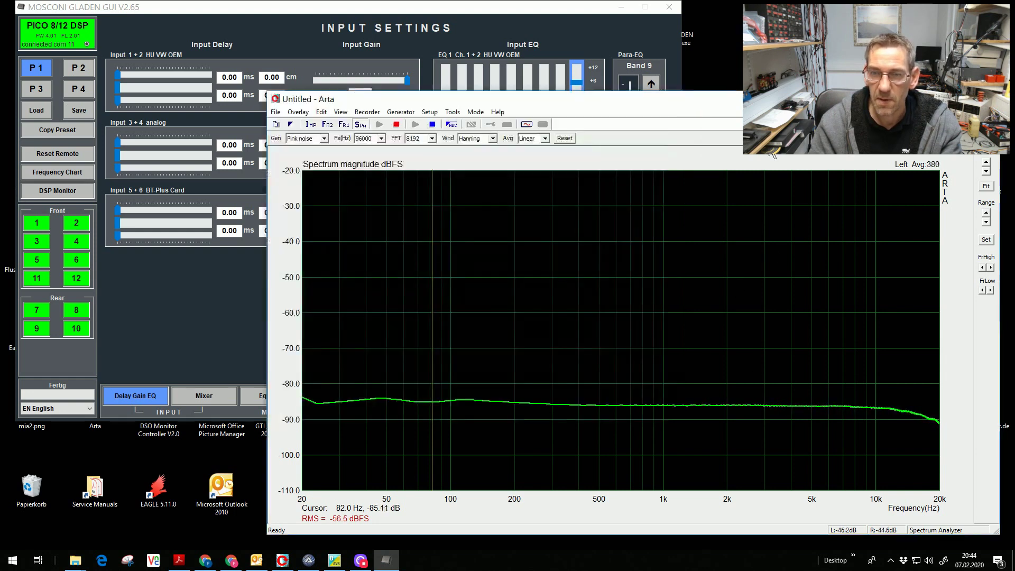
{"action": "left_click", "coordinate": [565, 138]}
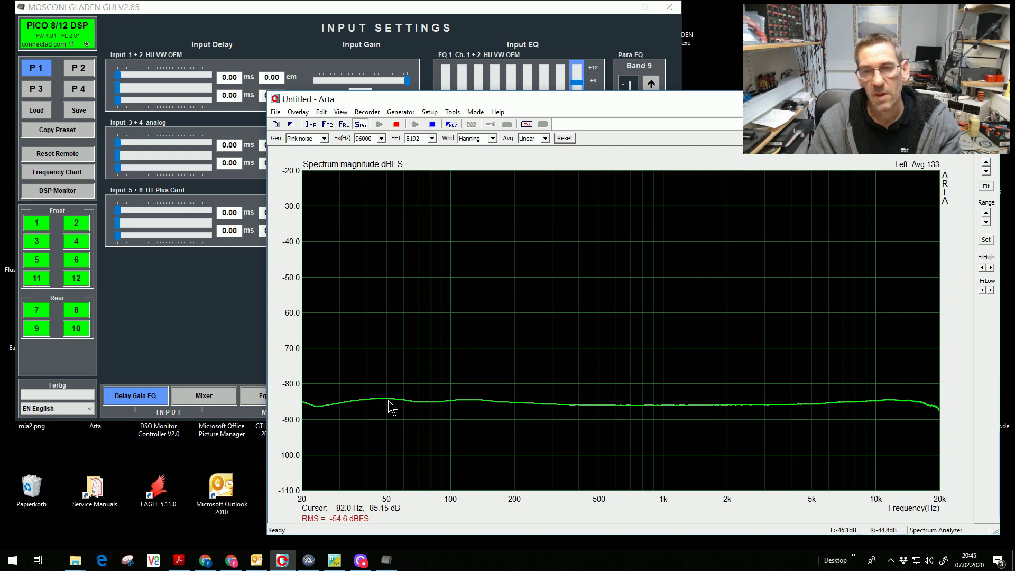
{"action": "left_click", "coordinate": [535, 29]}
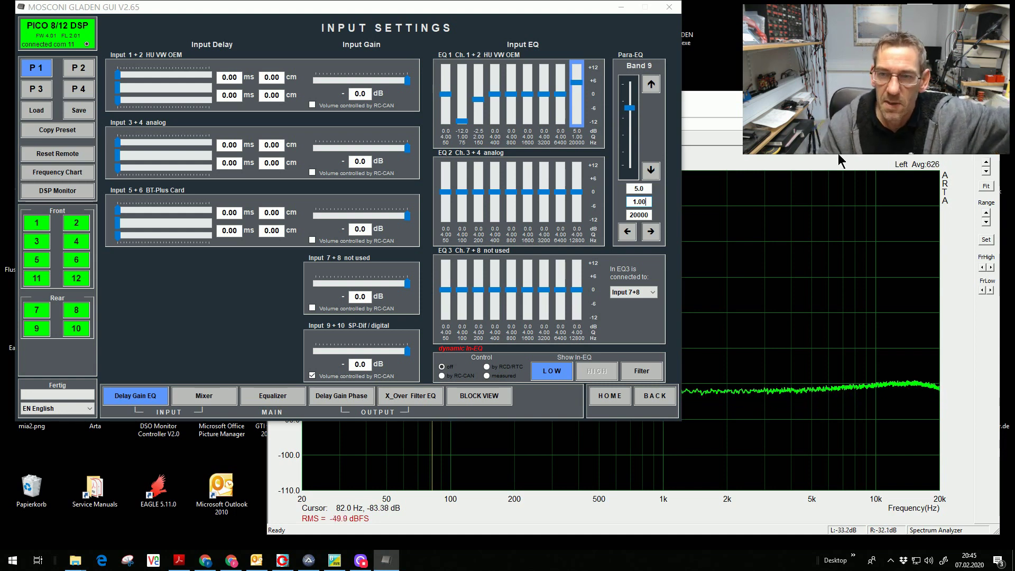
Restart Arta's averaging with the louder signal and compare the new spectrum with EQ 1's band settings in the MOSCONI GLADEN GUI.
{"action": "left_click", "coordinate": [768, 163]}
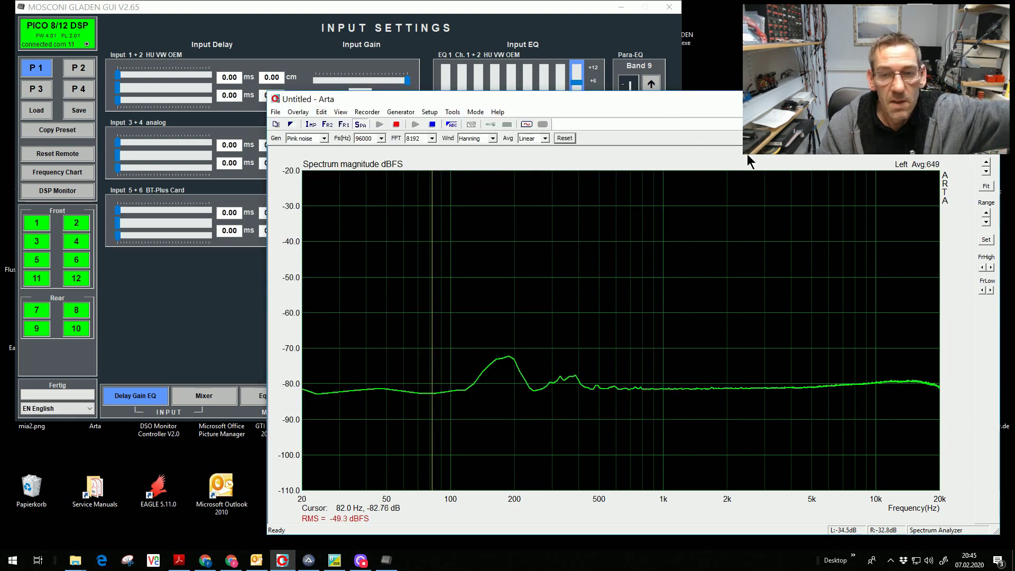
{"action": "left_click", "coordinate": [564, 138]}
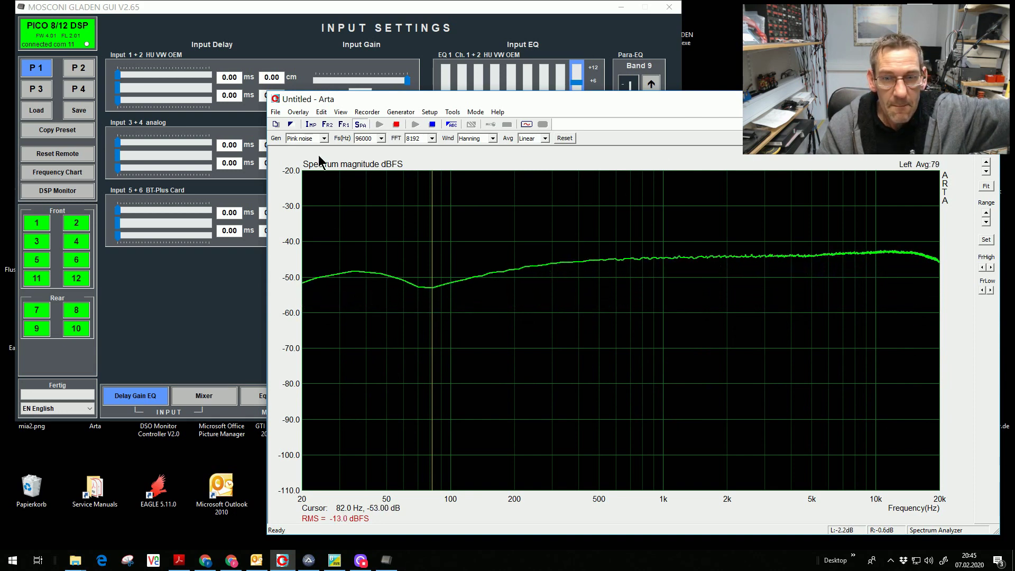
{"action": "left_click", "coordinate": [253, 260]}
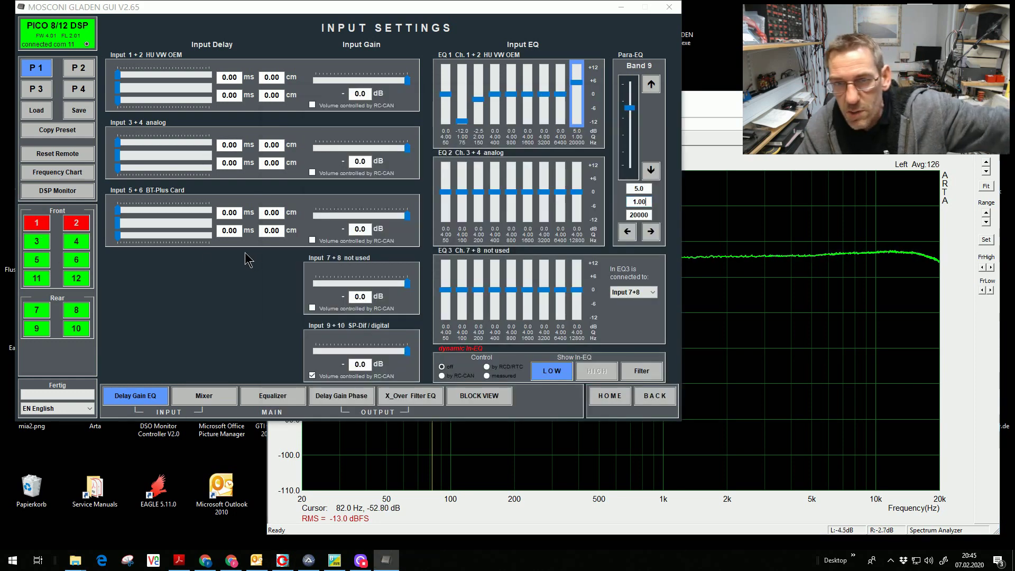
{"action": "key", "text": "Tab"}
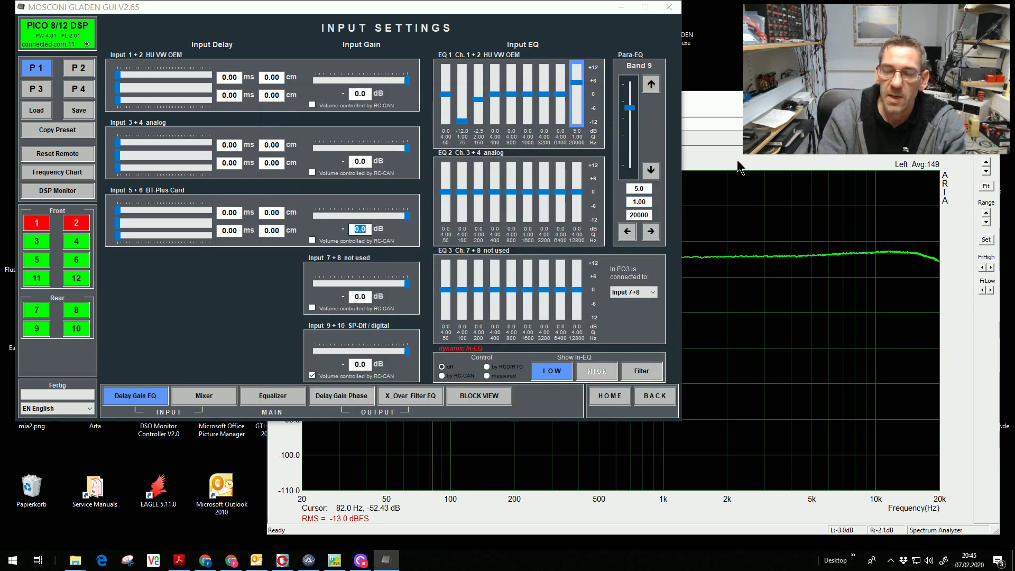
{"action": "left_click", "coordinate": [732, 168]}
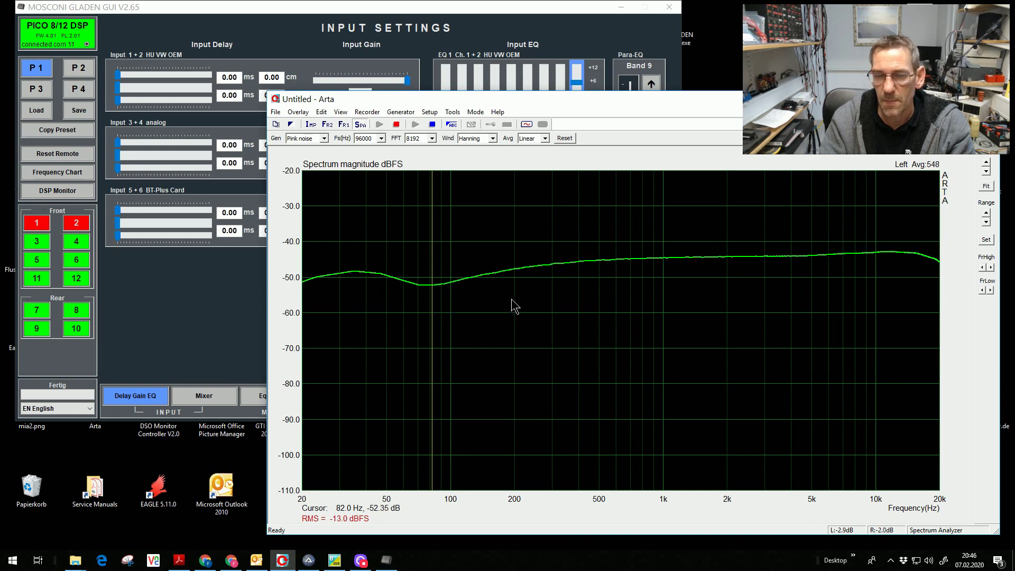
In the MOSCONI GLADEN GUI, set the dynamic In-EQ control to measured and display the HIGH In-EQ set.
{"action": "left_click", "coordinate": [527, 42]}
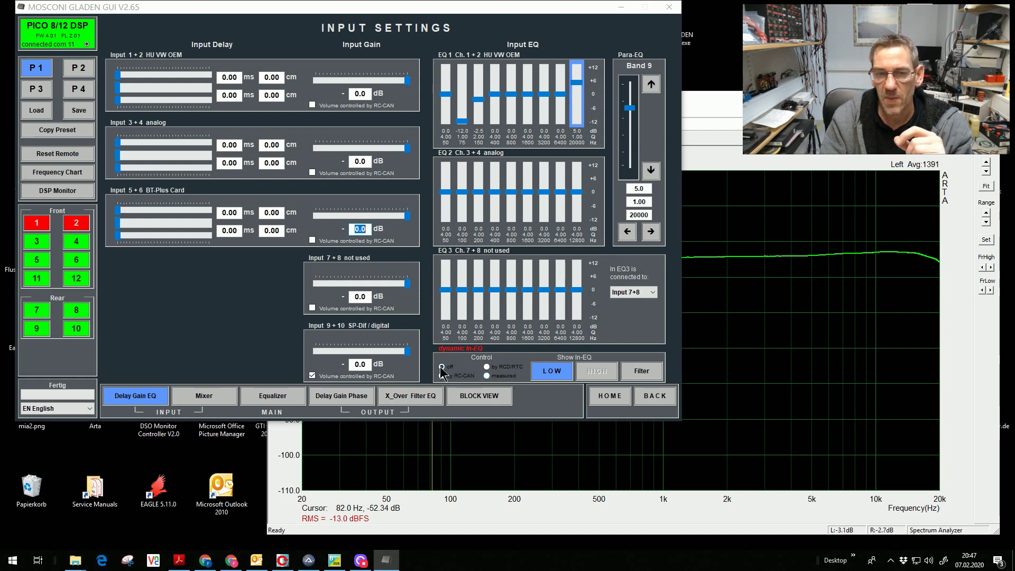
{"action": "left_click", "coordinate": [487, 375]}
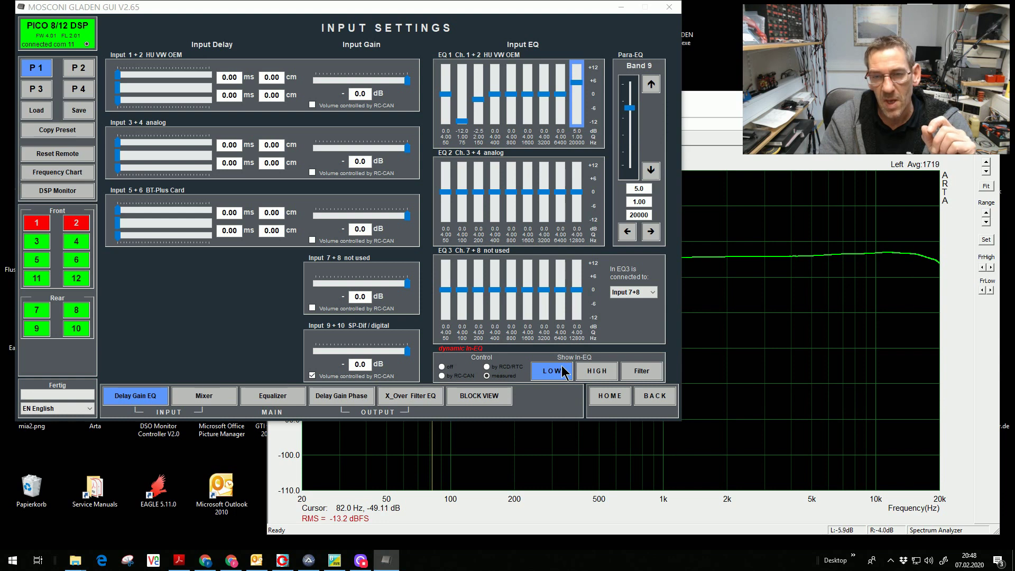
{"action": "left_click", "coordinate": [601, 374]}
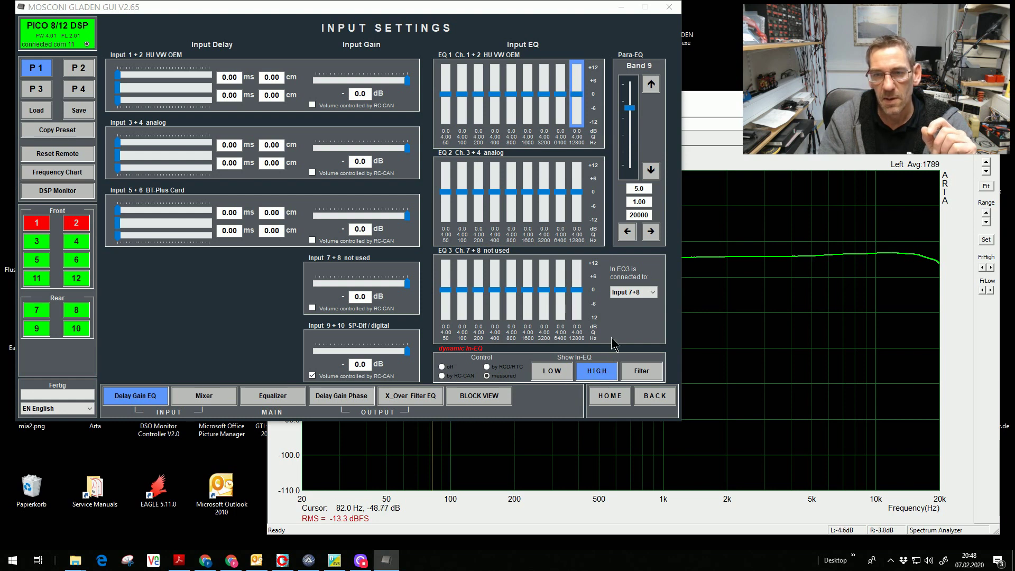
Check the spectrum in Arta and review the 75 Hz band of EQ 1's LOW set in the MOSCONI GLADEN GUI, restoring it to -12 dB.
{"action": "left_click", "coordinate": [758, 156]}
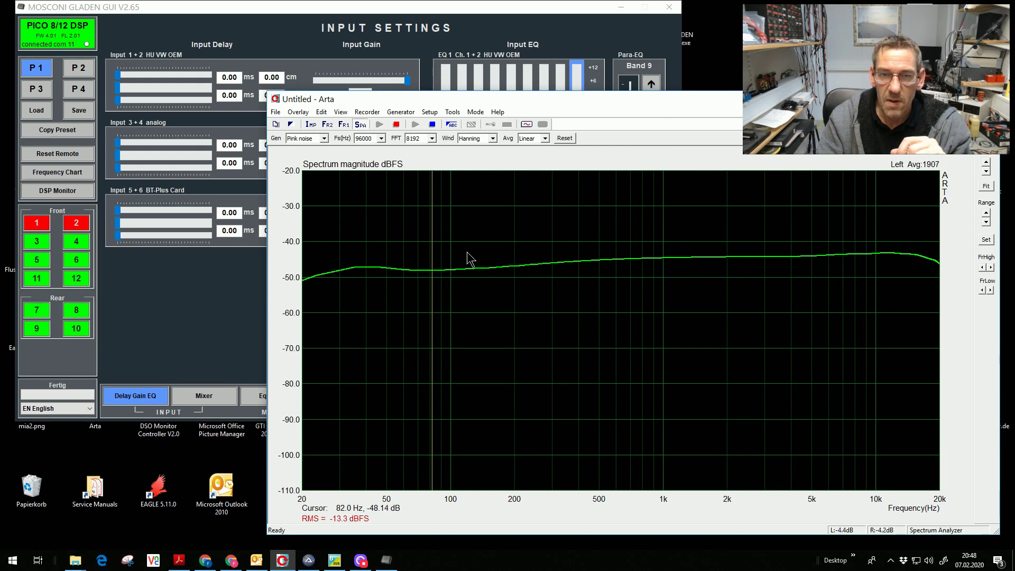
{"action": "left_click", "coordinate": [550, 40]}
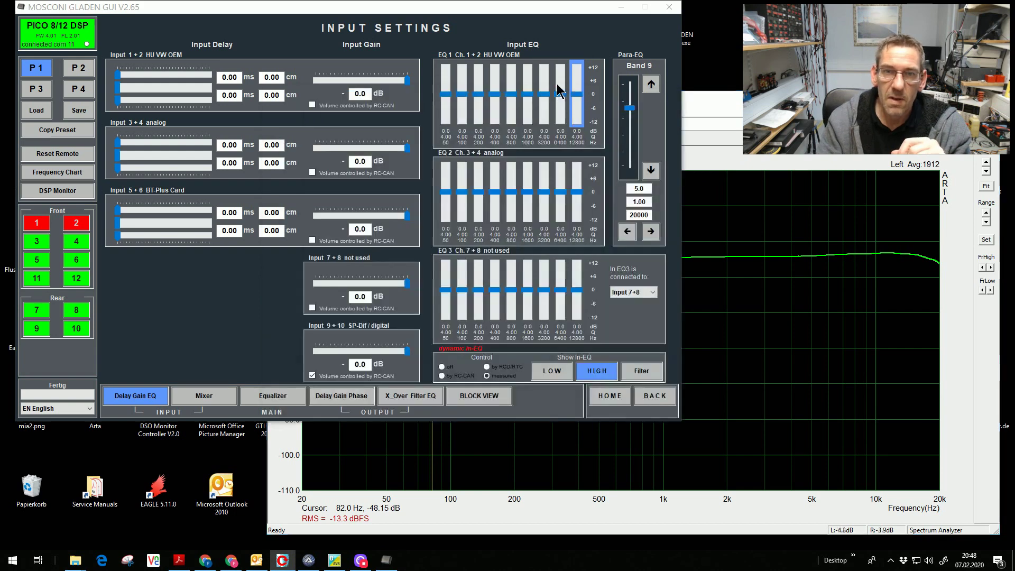
{"action": "left_click", "coordinate": [548, 370]}
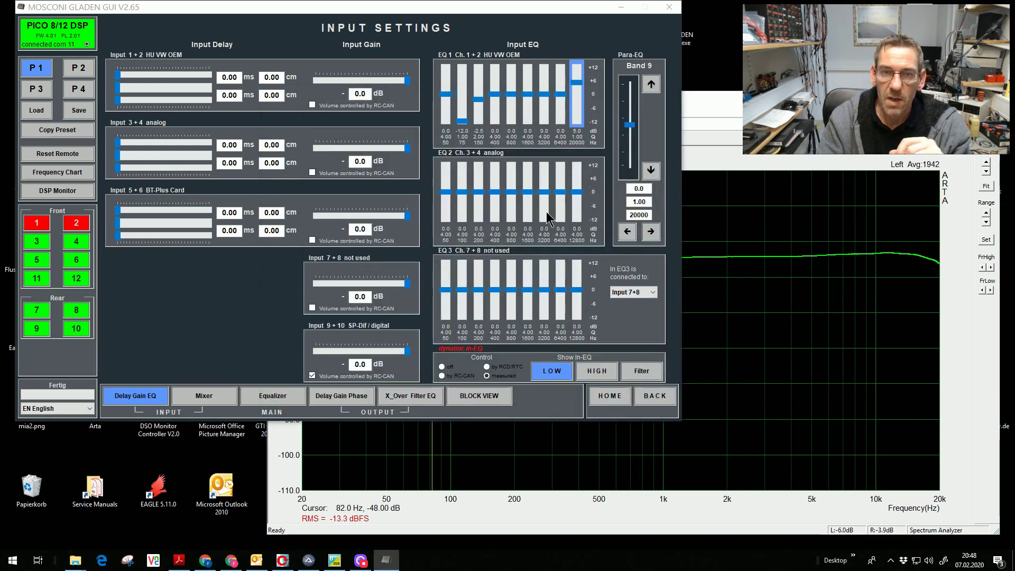
{"action": "left_click", "coordinate": [464, 122]}
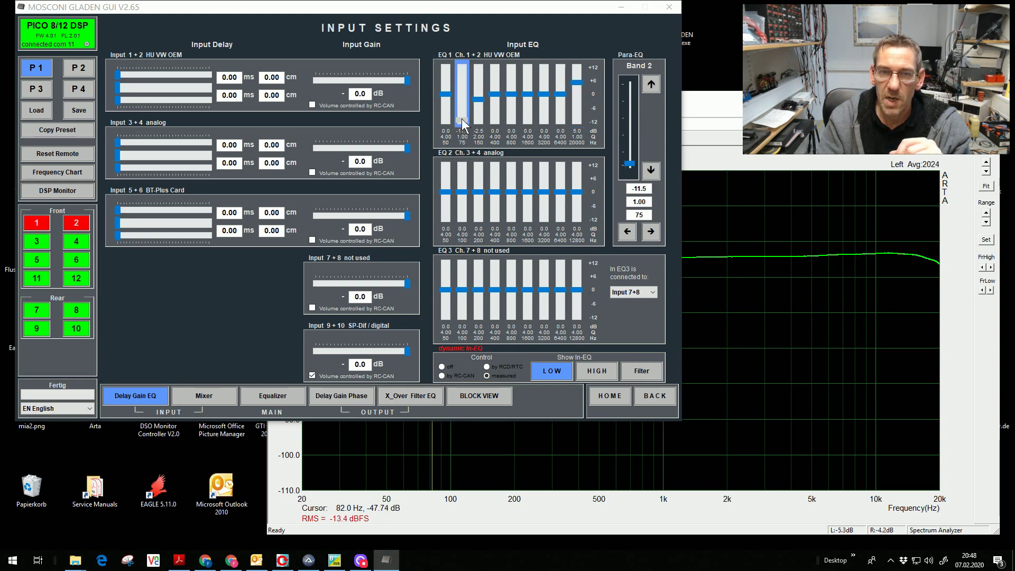
{"action": "left_click_drag", "start_coordinate": [465, 119], "coordinate": [465, 126]}
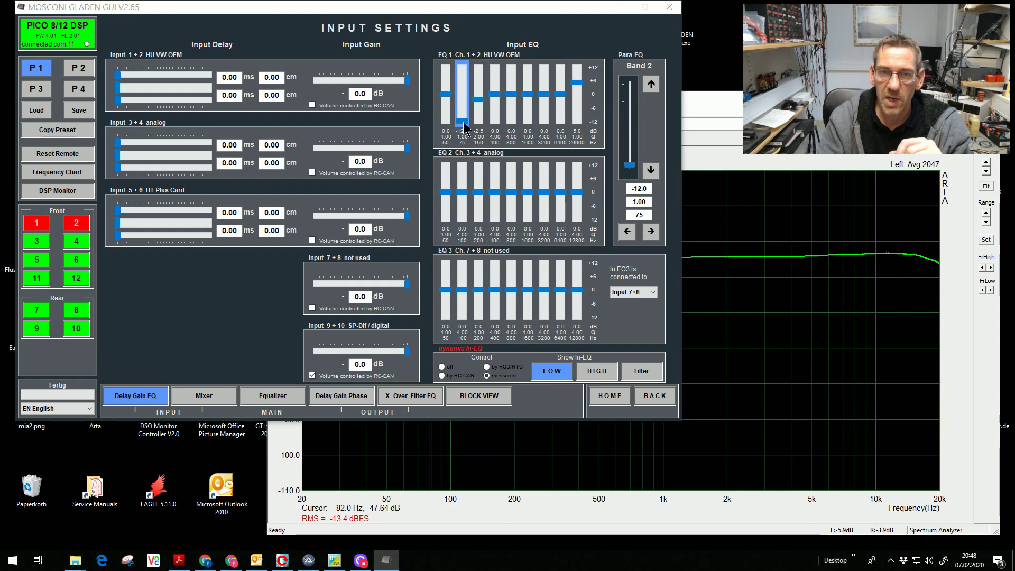
In the HIGH In-EQ set, set band 2 of EQ 1 to 75 Hz with a Q of 1.00 and a gain of -1.5 dB.
{"action": "left_click", "coordinate": [595, 371]}
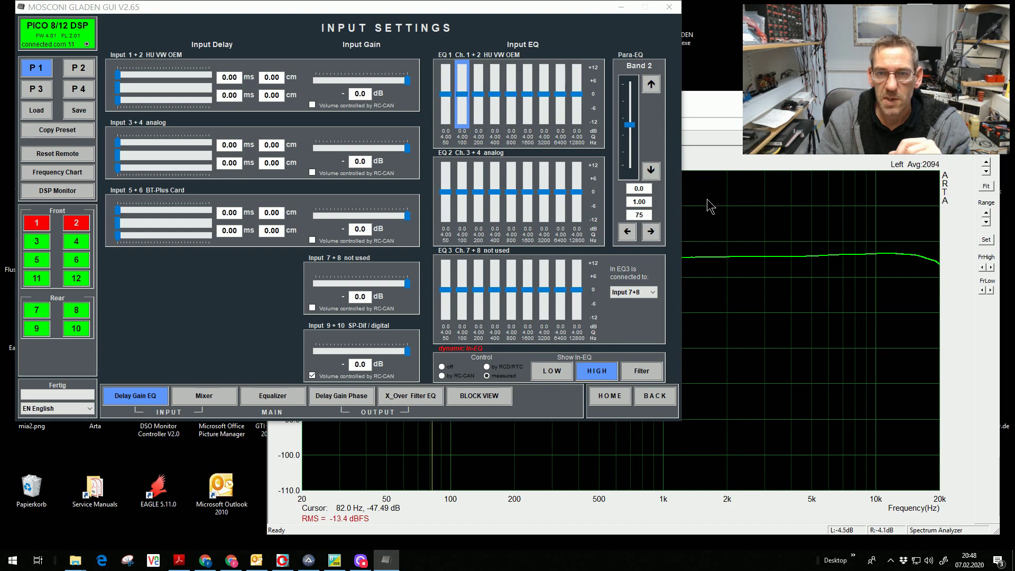
{"action": "double_click", "coordinate": [644, 214]}
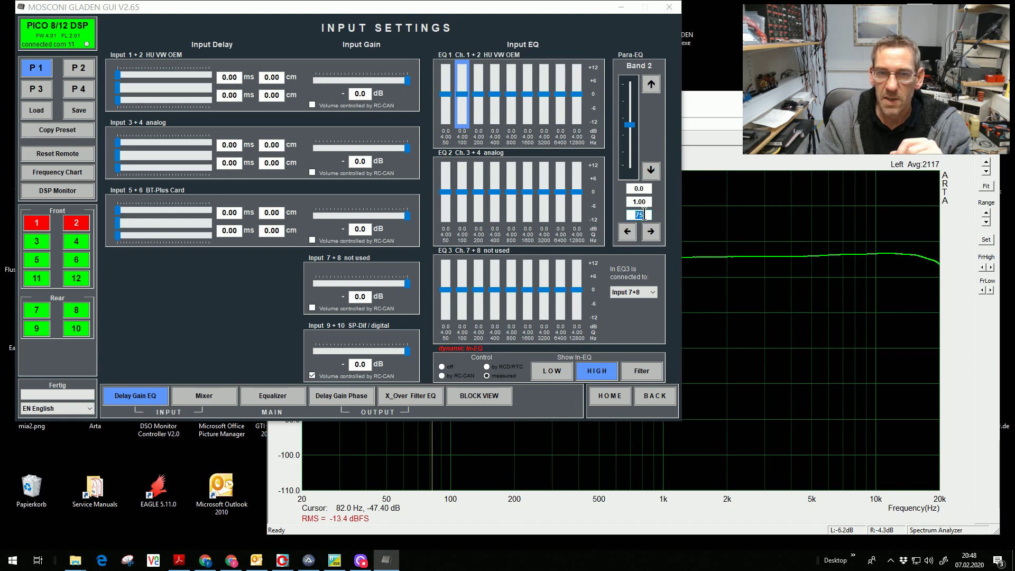
{"action": "type", "text": "7"}
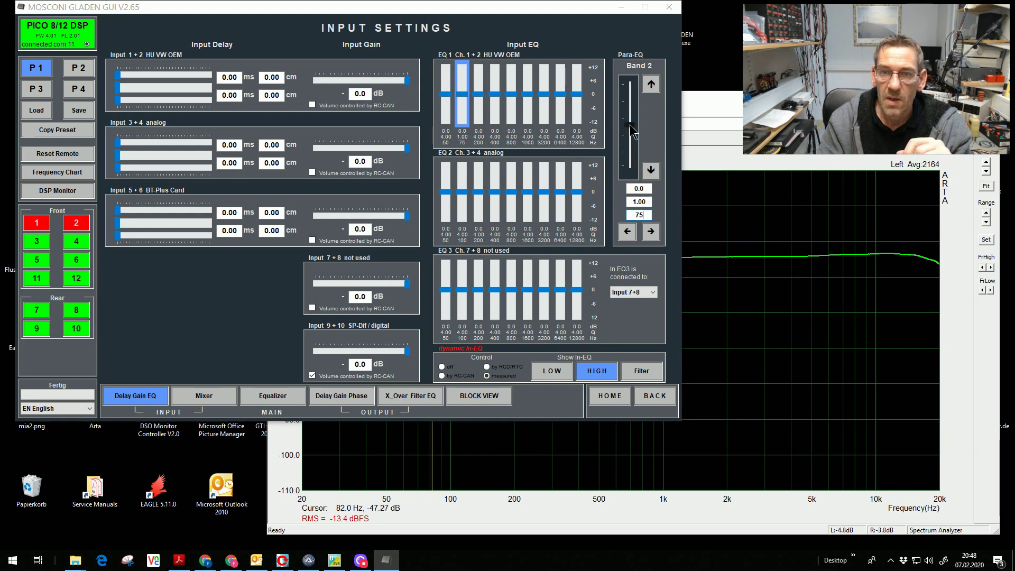
{"action": "scroll", "coordinate": [631, 126], "scroll_direction": "down", "scroll_amount": 1}
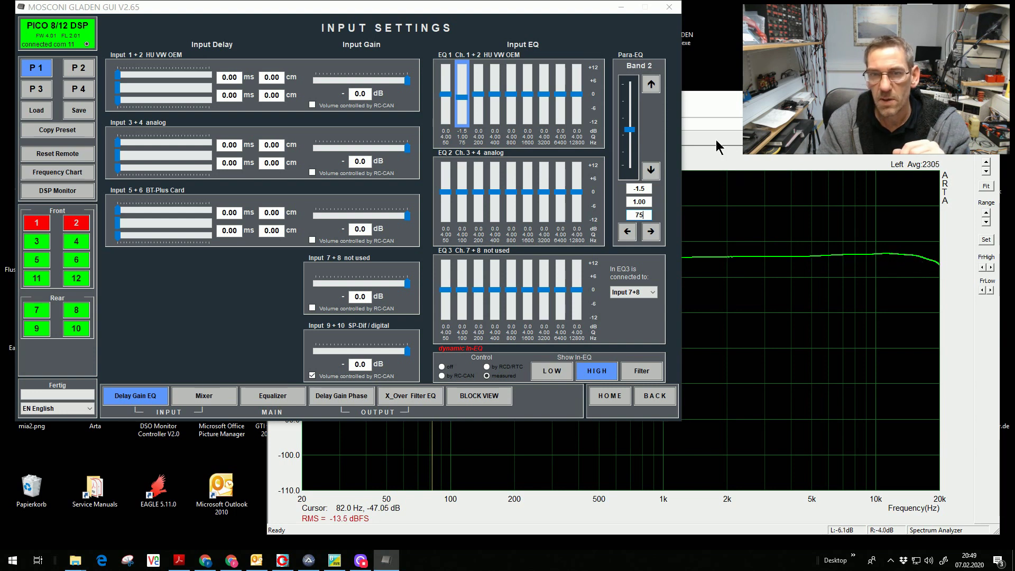
In the HIGH In-EQ set, set band 9 of EQ 1 to 20000 Hz with a Q of 2.00 and a gain of 5 dB.
{"action": "left_click", "coordinate": [580, 97]}
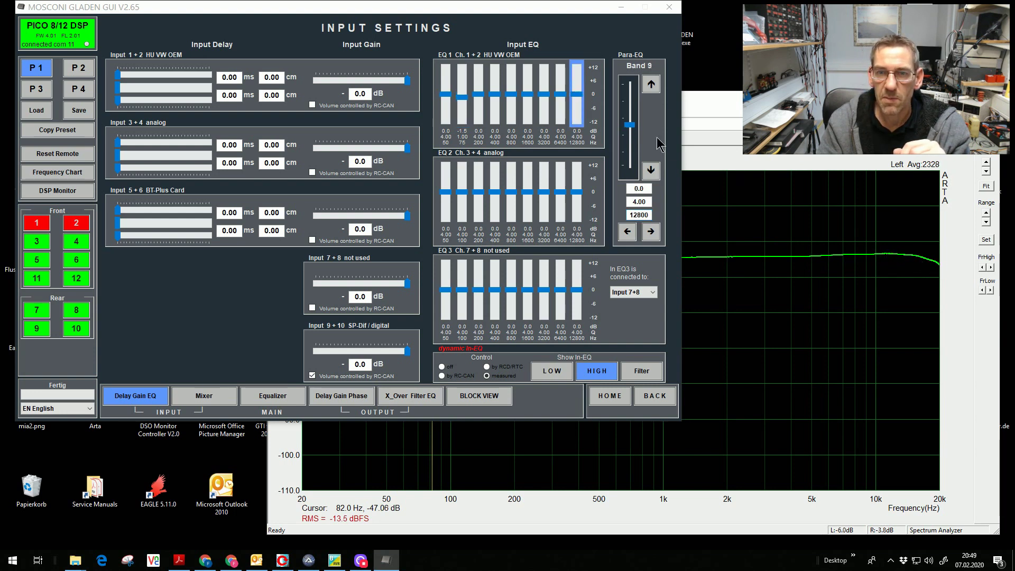
{"action": "double_click", "coordinate": [639, 213]}
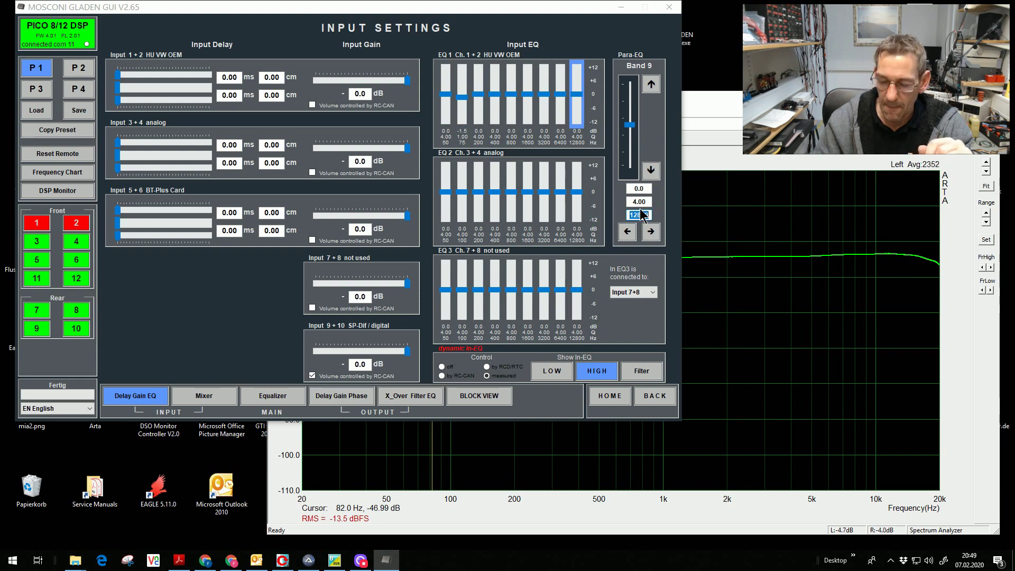
{"action": "type", "text": "200"}
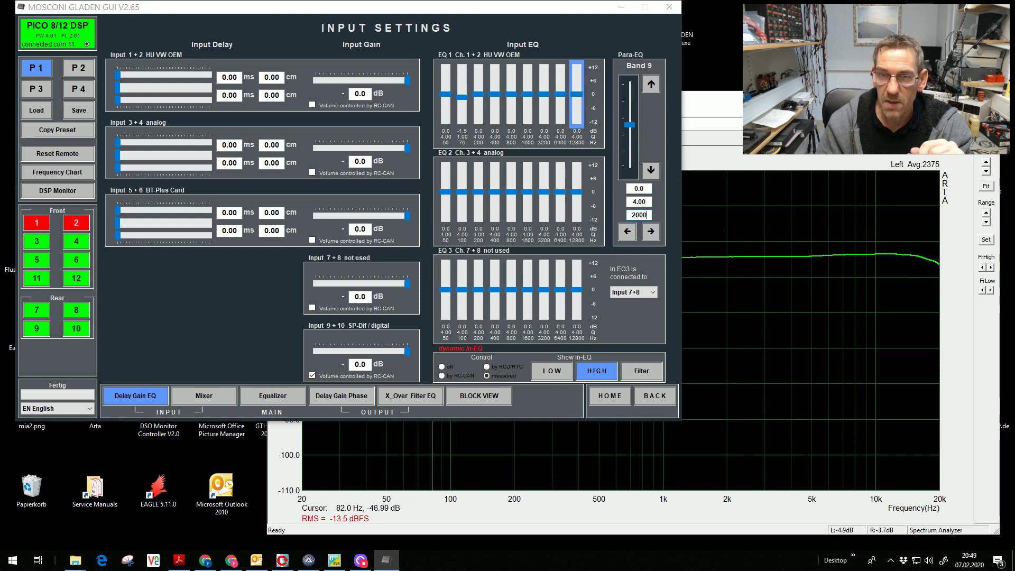
{"action": "double_click", "coordinate": [639, 202]}
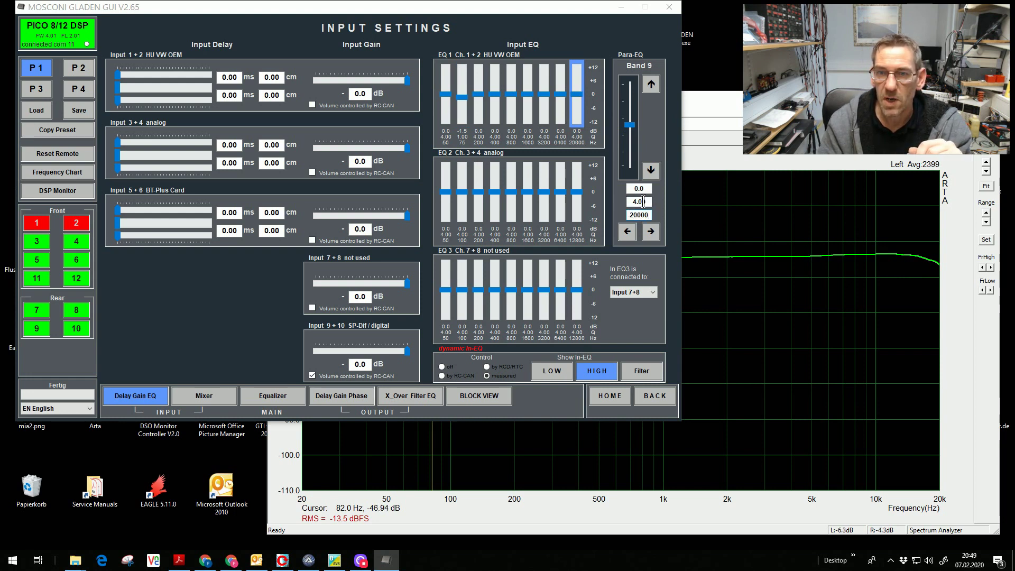
{"action": "type", "text": "2"}
{"action": "key", "text": "Return"}
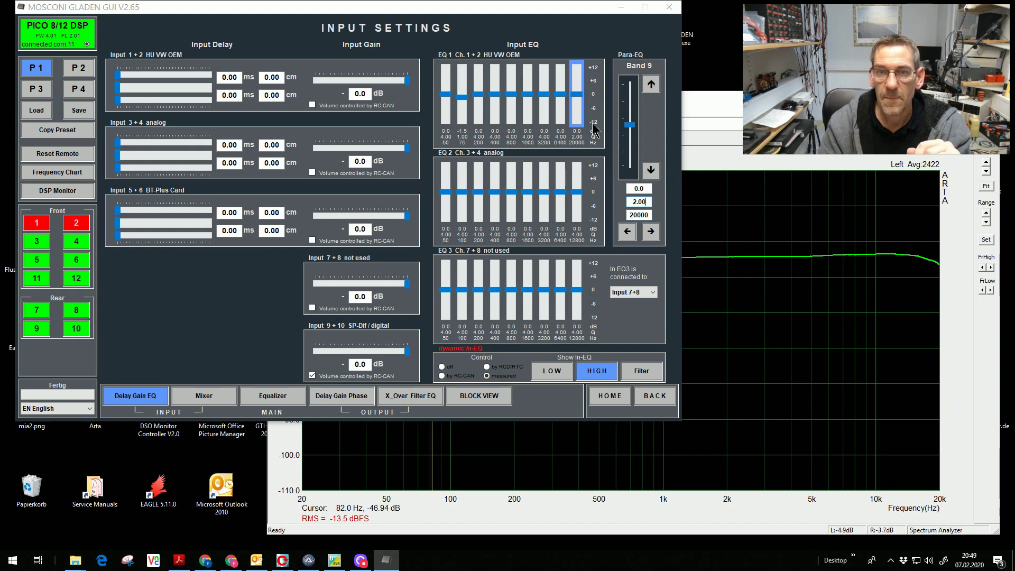
{"action": "scroll", "coordinate": [579, 94], "scroll_direction": "up", "scroll_amount": 1}
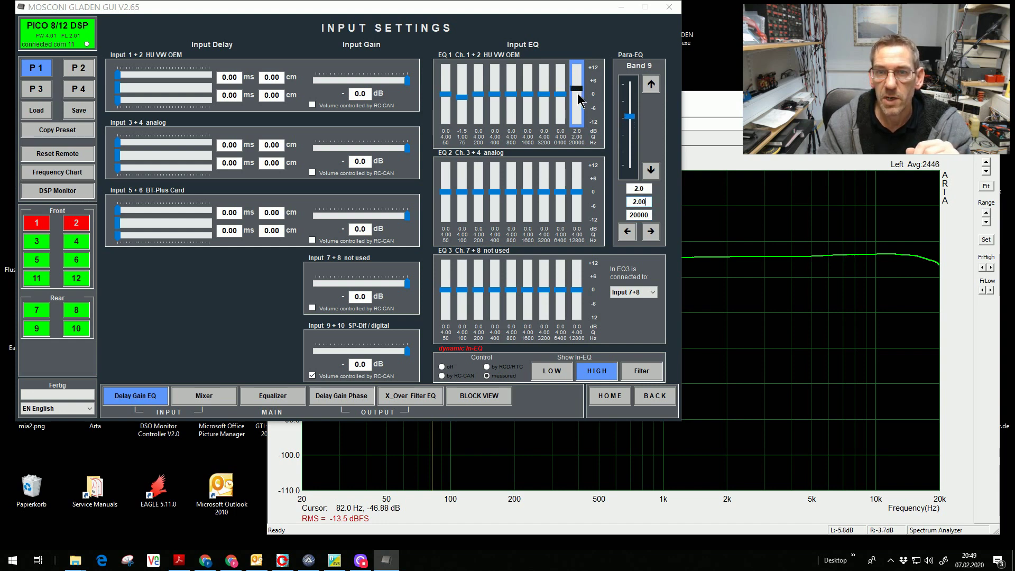
{"action": "scroll", "coordinate": [579, 98], "scroll_direction": "up", "scroll_amount": 4}
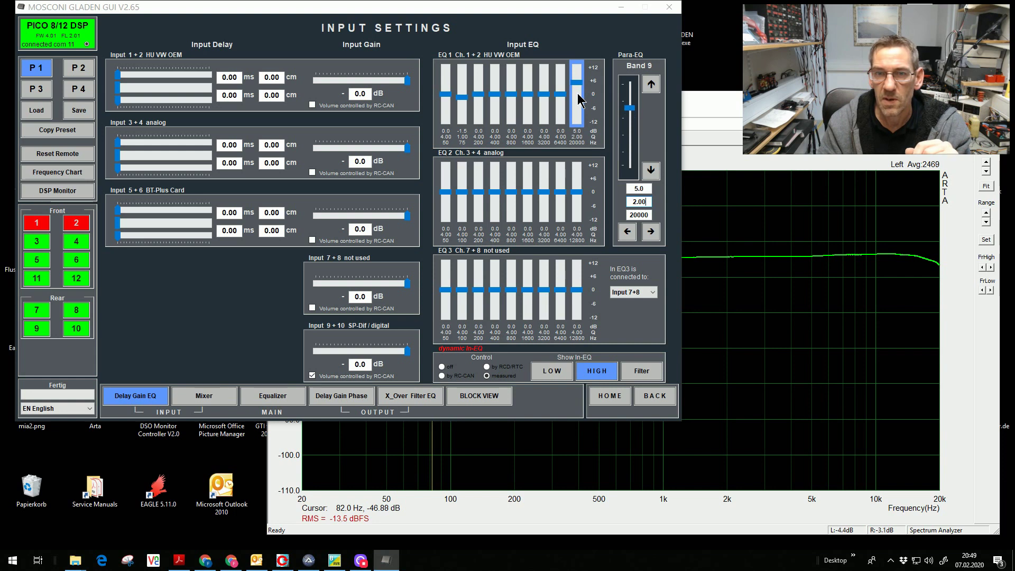
Switch to Arta and restart the spectrum averaging to remeasure the head unit's signal.
{"action": "left_click", "coordinate": [776, 157]}
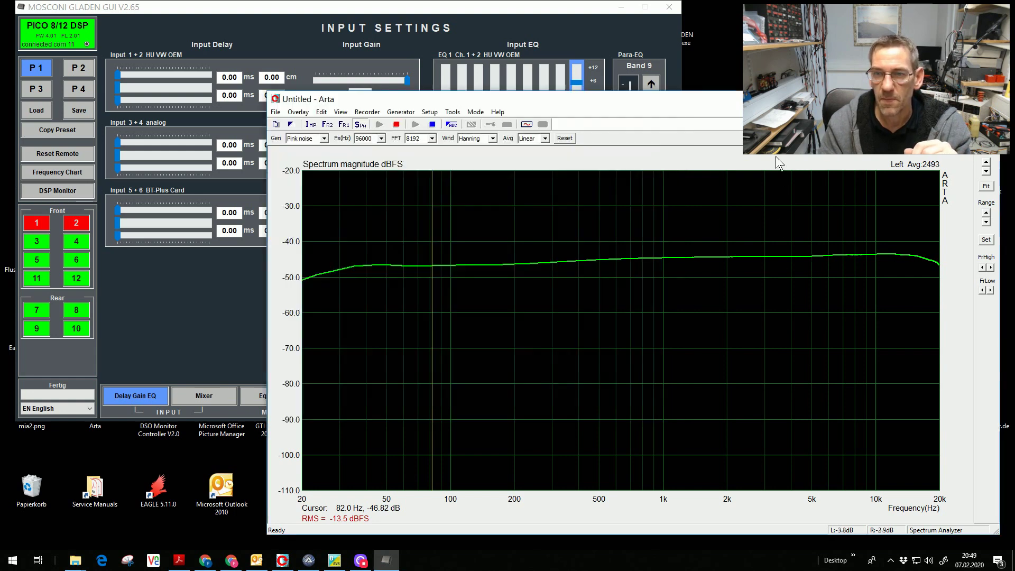
{"action": "left_click", "coordinate": [566, 138]}
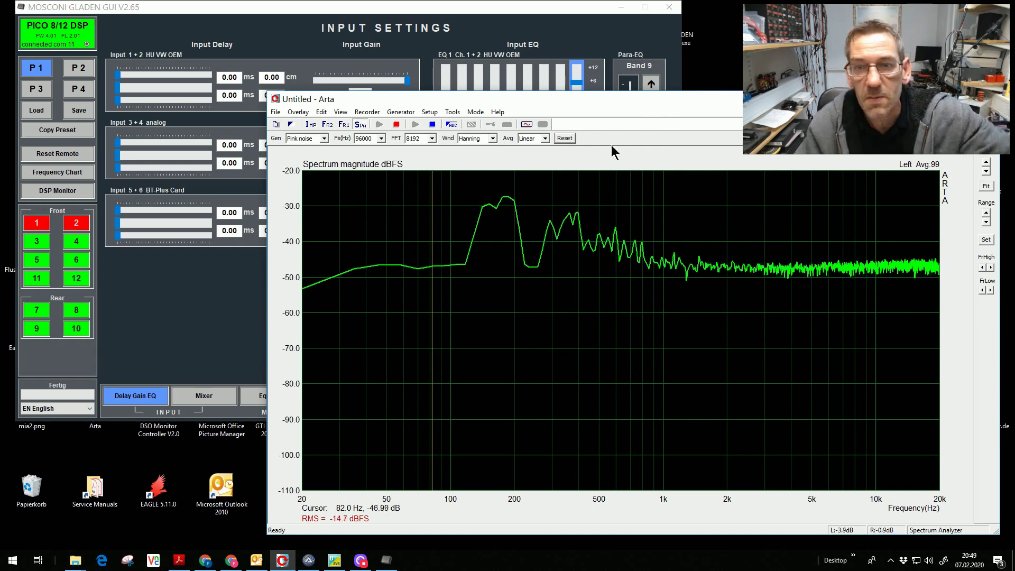
{"action": "left_click", "coordinate": [565, 138]}
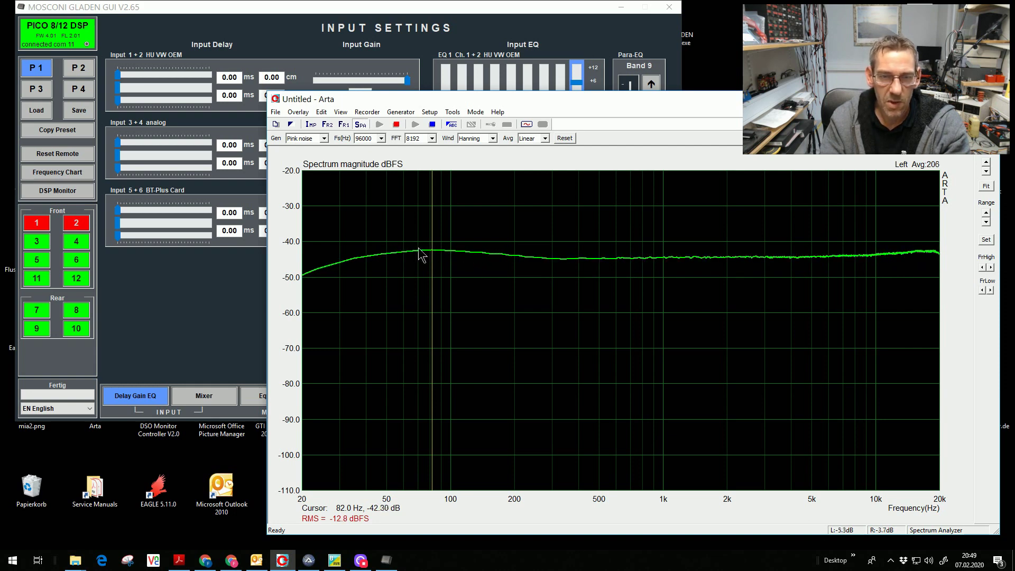
In the MOSCONI GLADEN GUI's HIGH In-EQ set, lower EQ 1's 75 Hz band to -2.5 dB and remeasure the spectrum in Arta.
{"action": "left_click", "coordinate": [526, 34]}
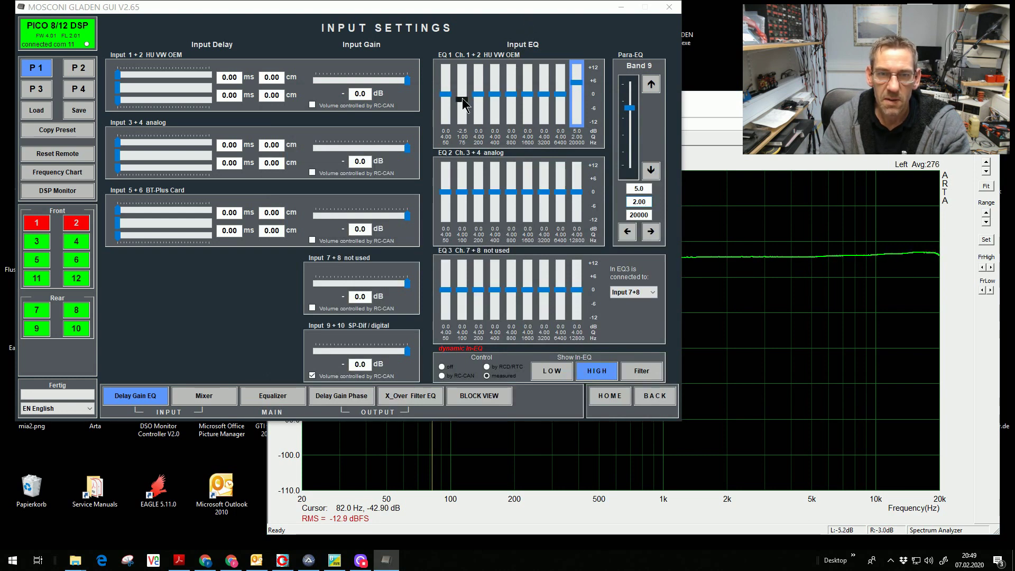
{"action": "left_click", "coordinate": [645, 202]}
{"action": "key", "text": "alt+Tab"}
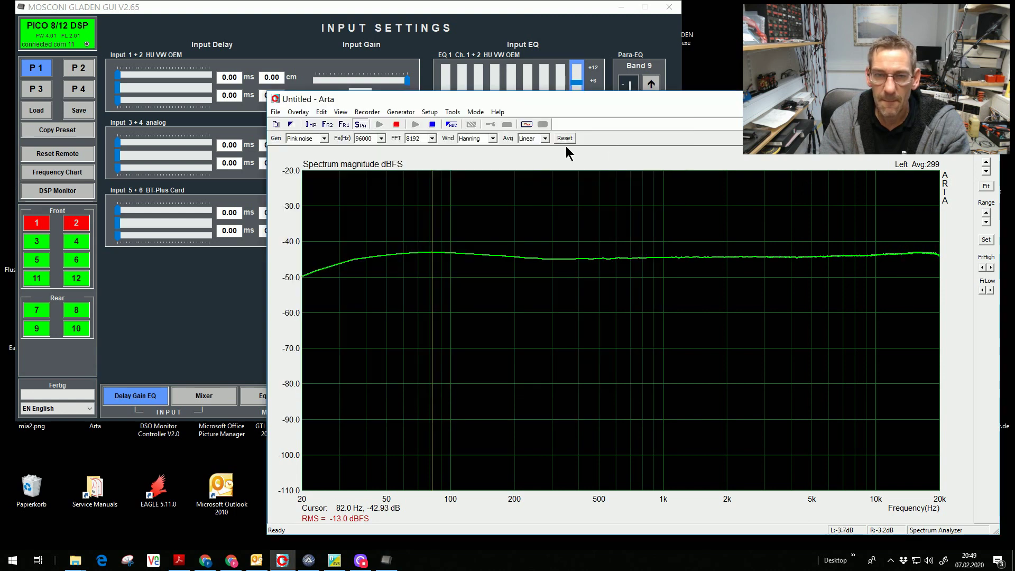
{"action": "left_click", "coordinate": [565, 138]}
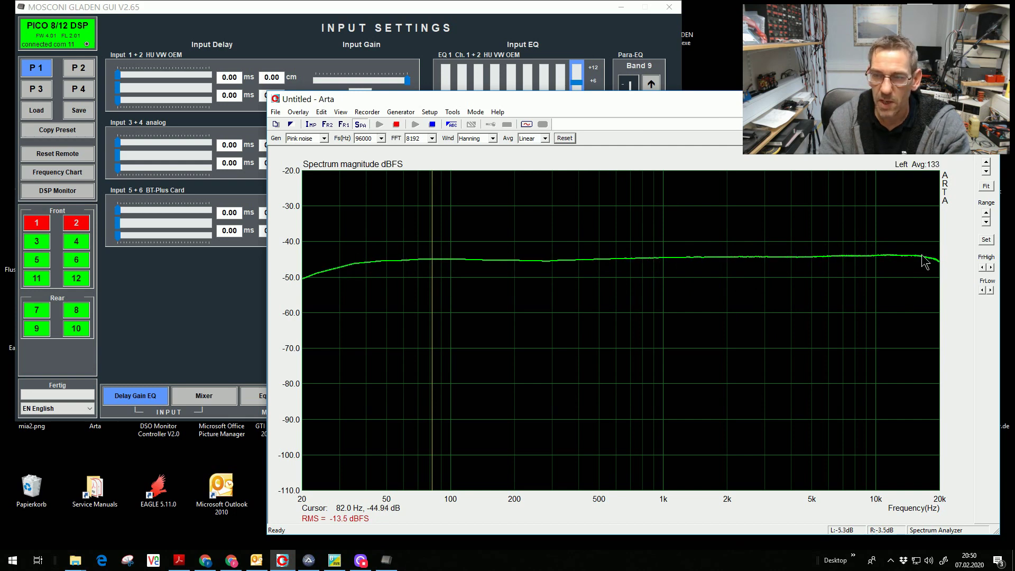
In the MOSCONI GLADEN GUI's HIGH In-EQ set, raise EQ 1's 20000 Hz band to 7 dB and remeasure the spectrum in Arta.
{"action": "key", "text": "alt+Tab"}
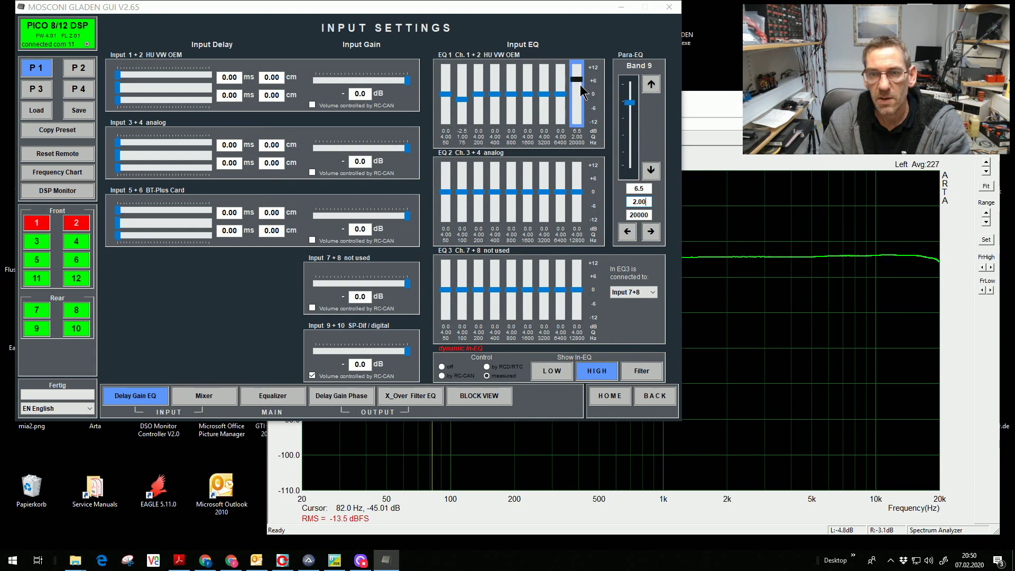
{"action": "scroll", "coordinate": [582, 91], "scroll_direction": "up", "scroll_amount": 1}
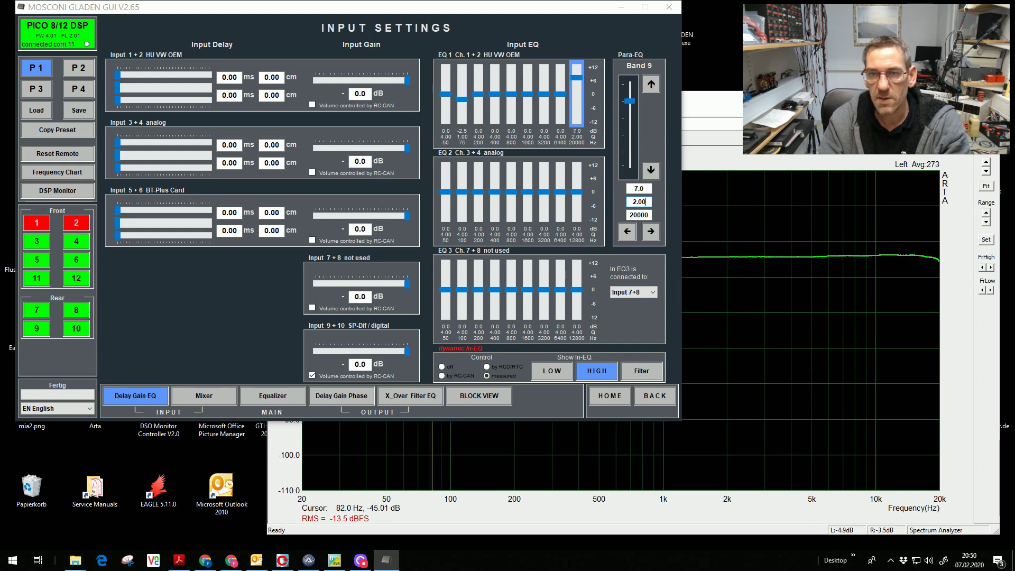
{"action": "left_click", "coordinate": [708, 127]}
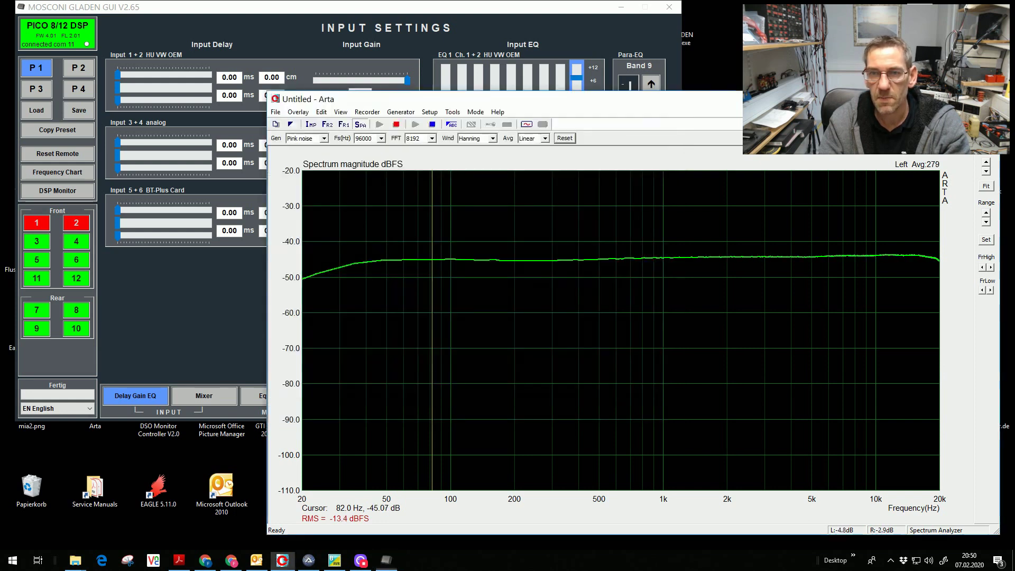
{"action": "left_click", "coordinate": [566, 139]}
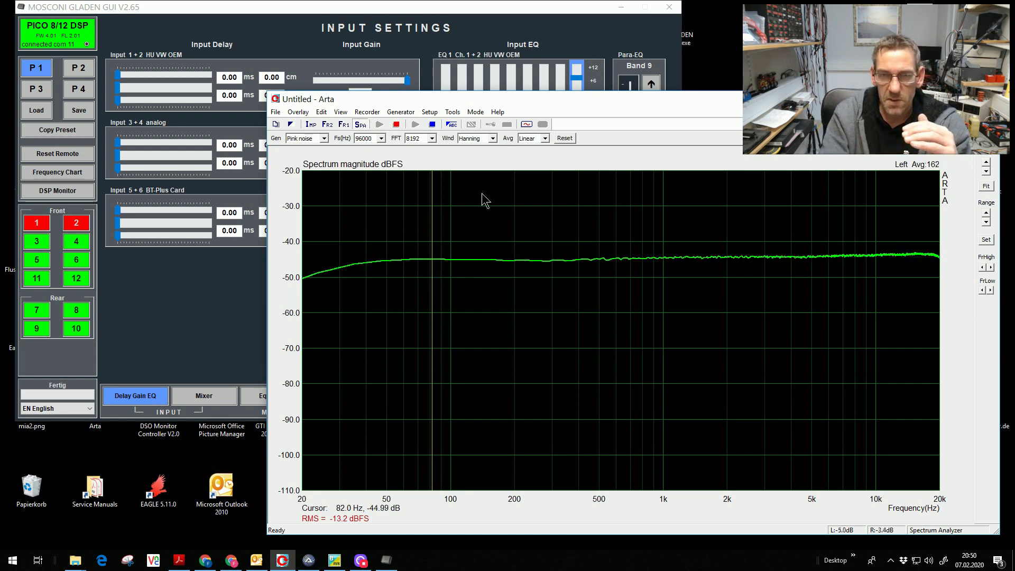
In the MOSCONI GLADEN GUI, compare EQ 1's LOW In-EQ set with its HIGH set.
{"action": "left_click", "coordinate": [550, 29]}
{"action": "left_click", "coordinate": [548, 373]}
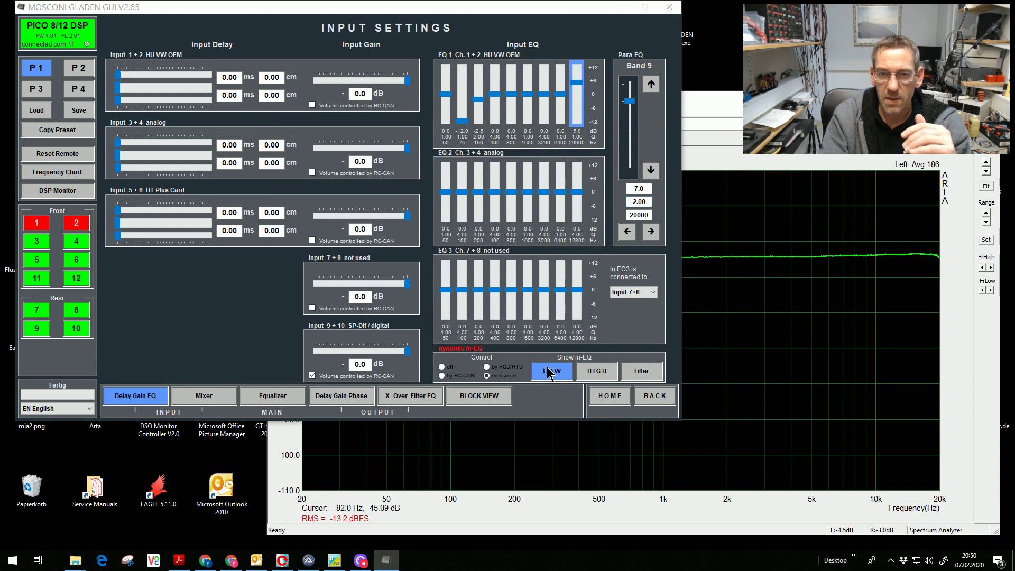
{"action": "left_click", "coordinate": [593, 372]}
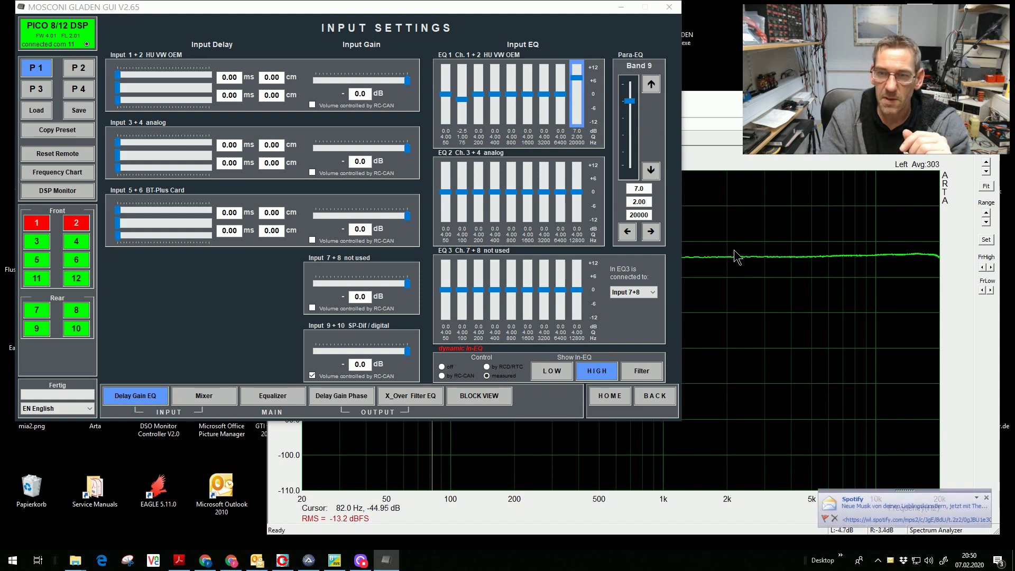
Switch to Arta and restart the averaging for several fresh measurements to compare the spectrum at different head unit volumes.
{"action": "left_click", "coordinate": [764, 223]}
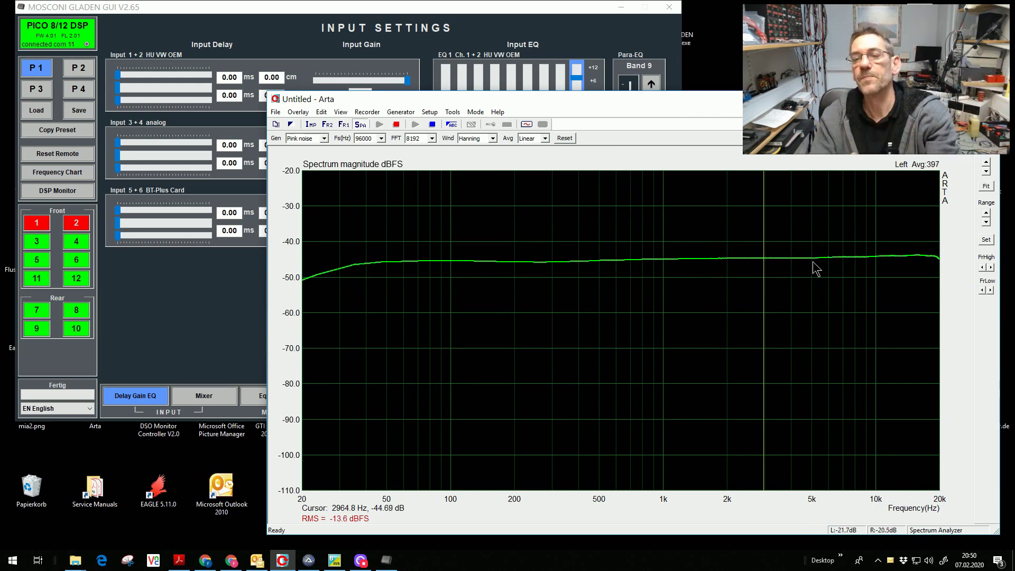
{"action": "left_click", "coordinate": [565, 138]}
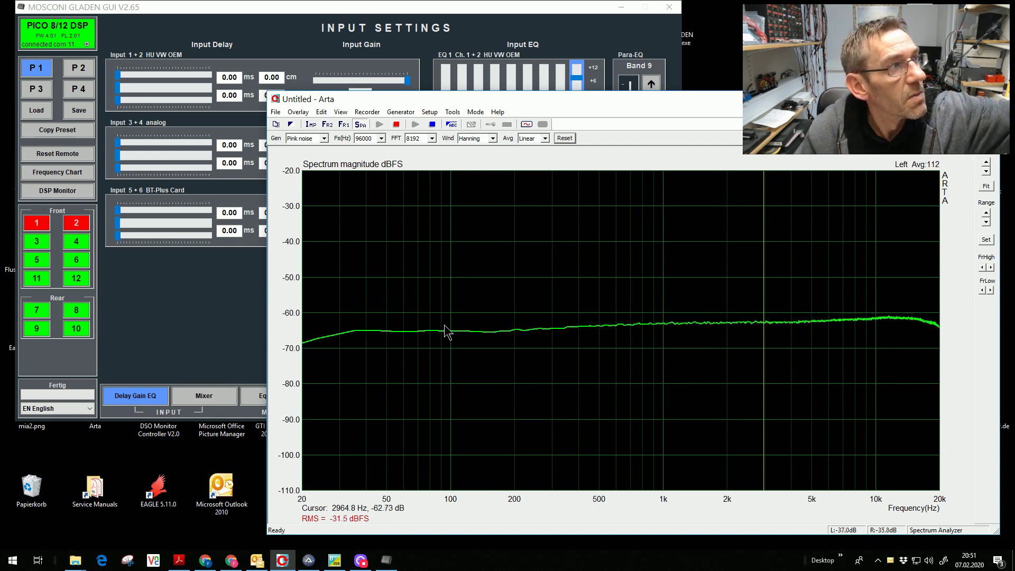
{"action": "left_click", "coordinate": [565, 138]}
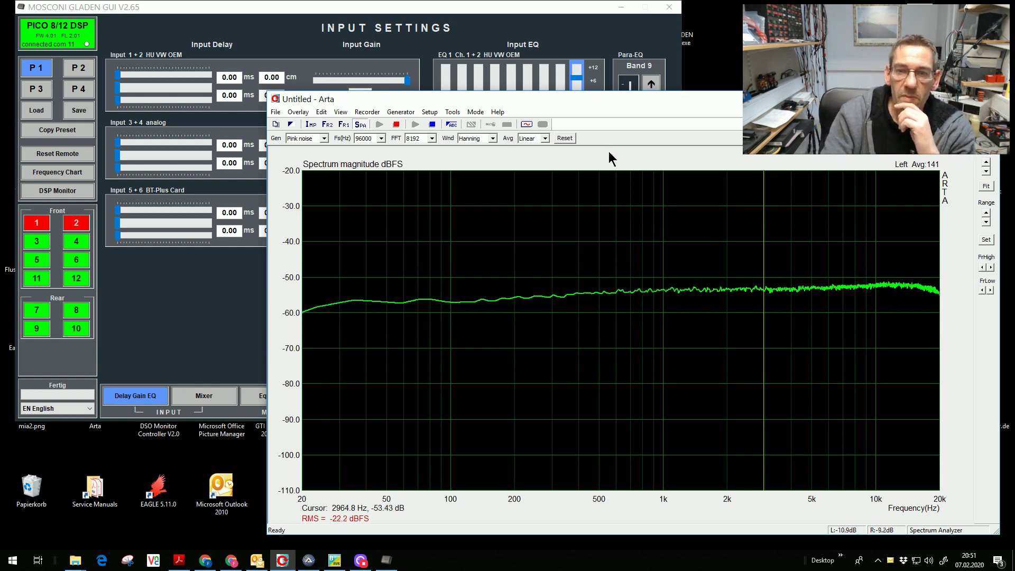
{"action": "left_click", "coordinate": [570, 140]}
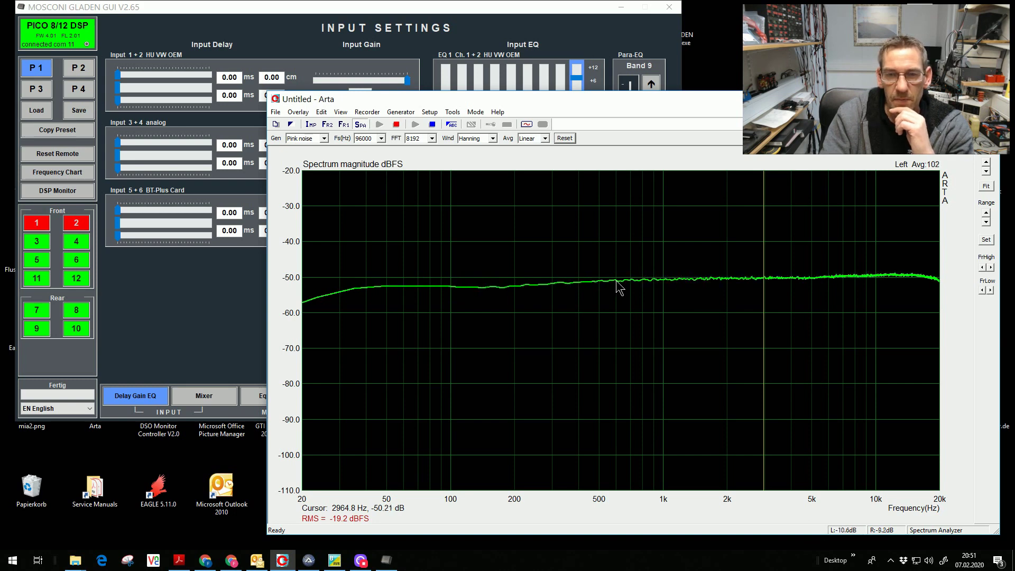
{"action": "left_click", "coordinate": [565, 138]}
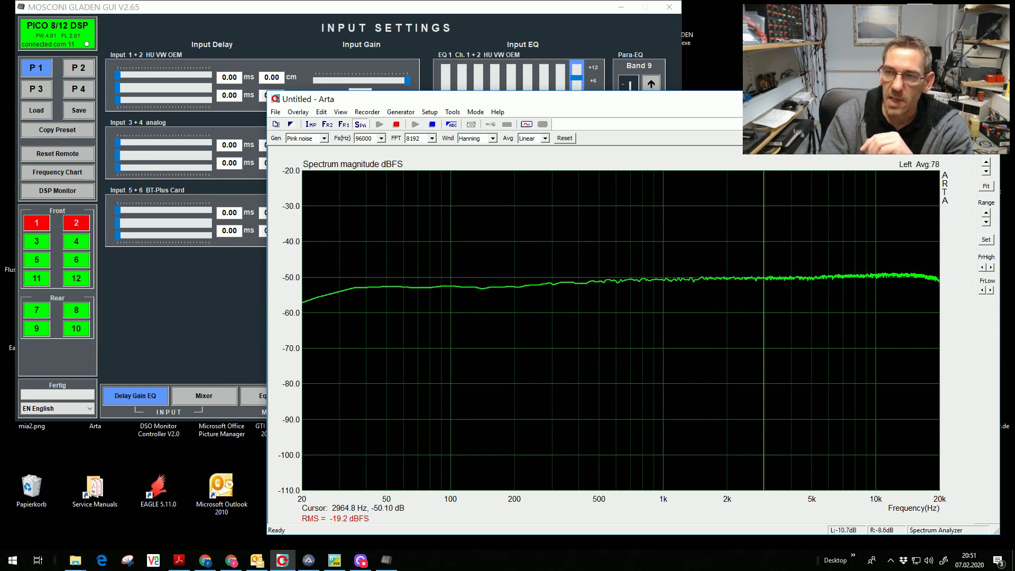
Minimize Arta and, in the LOW In-EQ set, give EQ 1's 50 Hz band a gain of 3.5 dB and a Q of 1.00.
{"action": "left_click", "coordinate": [952, 98]}
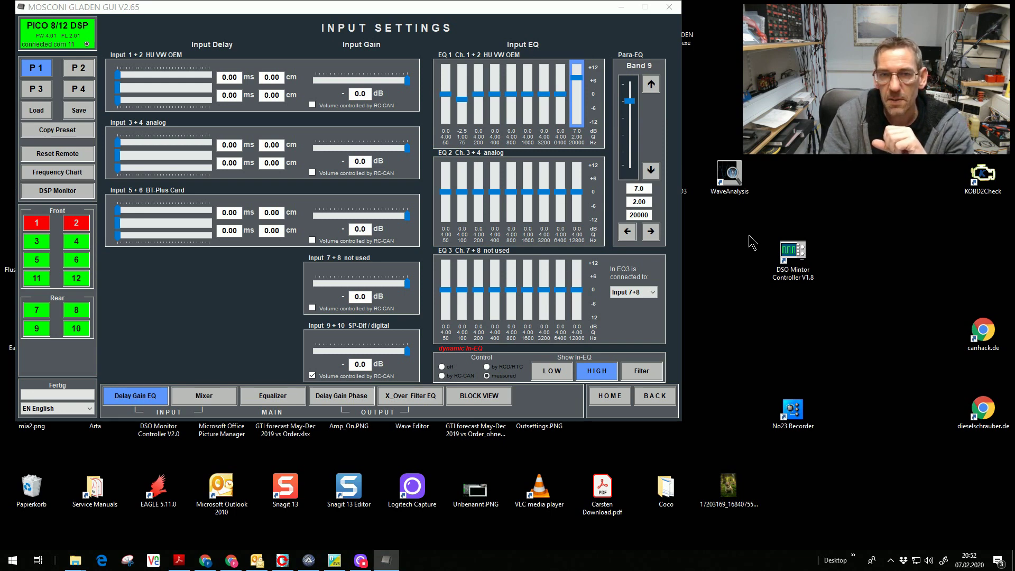
{"action": "left_click", "coordinate": [551, 373]}
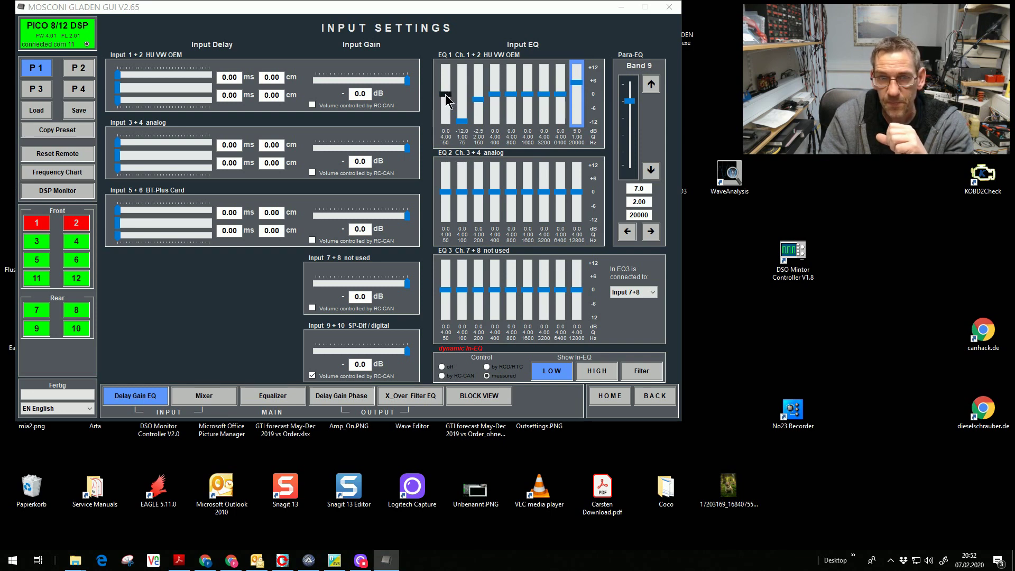
{"action": "left_click", "coordinate": [449, 144]}
{"action": "double_click", "coordinate": [645, 204]}
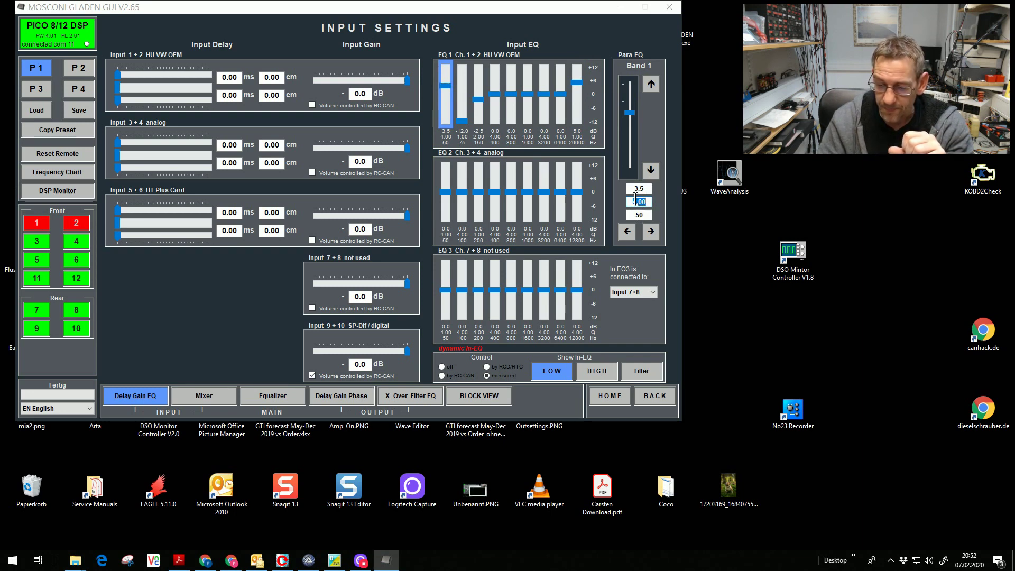
{"action": "key", "text": "Return"}
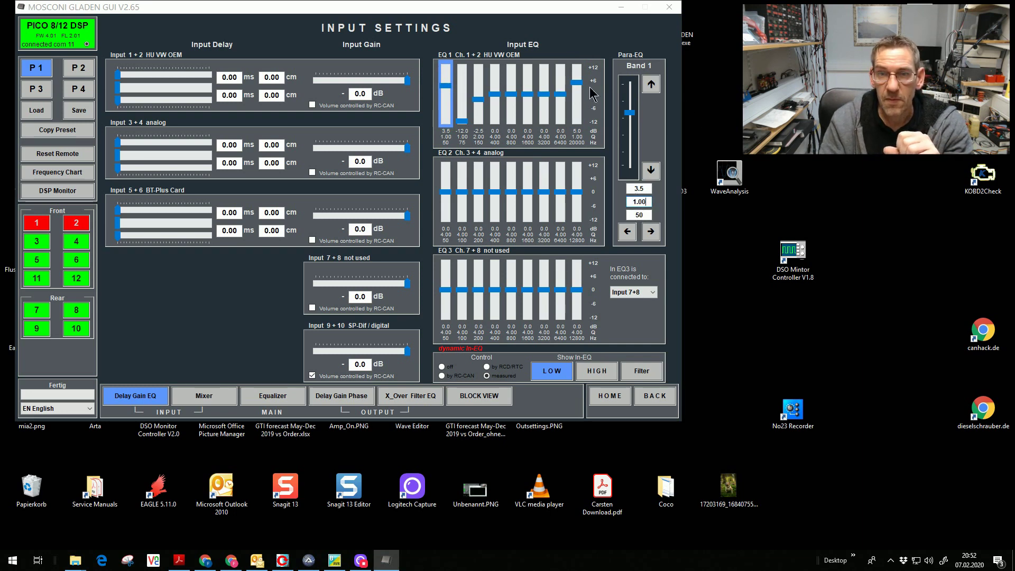
In EQ 1's LOW set, raise the 20000 Hz band to 7.5 dB and set the 6400 Hz band to Q 1.00 and 4.5 dB.
{"action": "scroll", "coordinate": [578, 98], "scroll_direction": "up", "scroll_amount": 5}
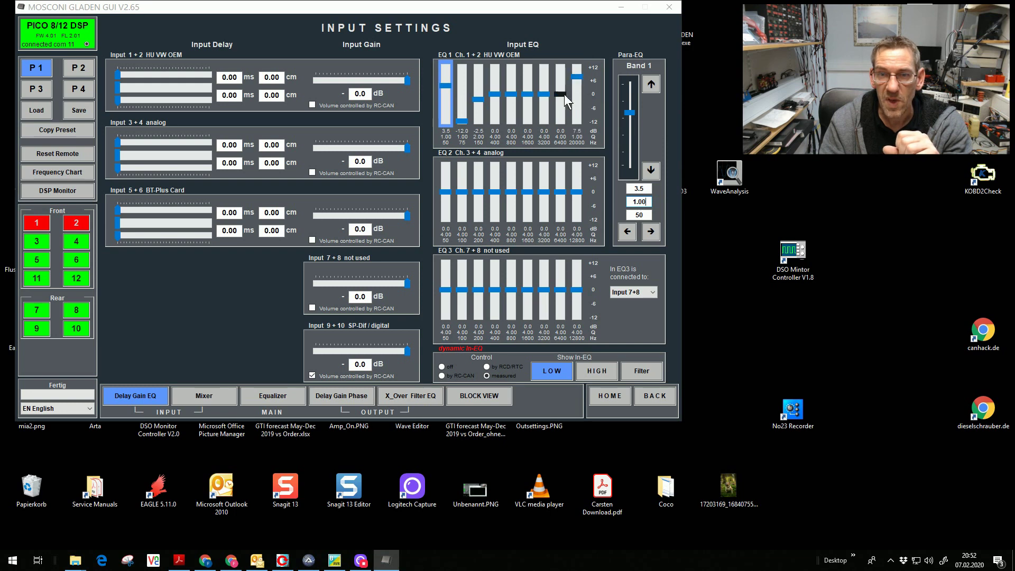
{"action": "left_click", "coordinate": [561, 101]}
{"action": "double_click", "coordinate": [640, 201]}
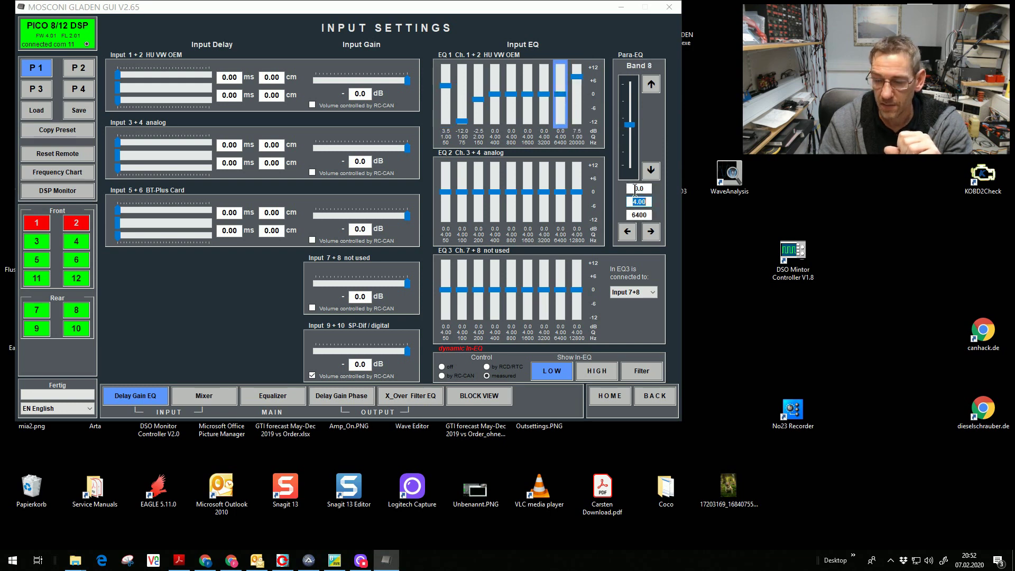
{"action": "type", "text": "1"}
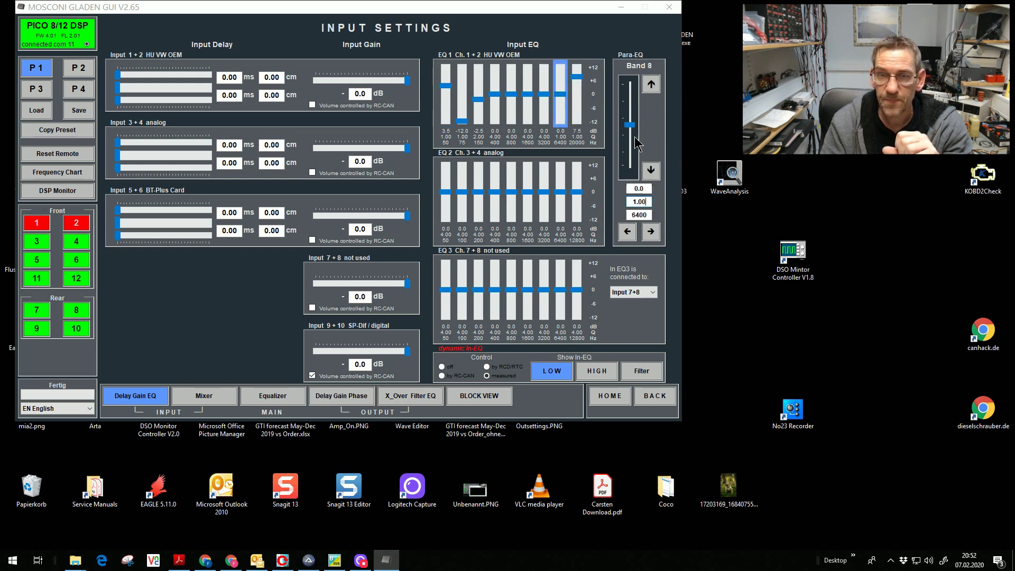
{"action": "scroll", "coordinate": [633, 135], "scroll_direction": "up", "scroll_amount": 3}
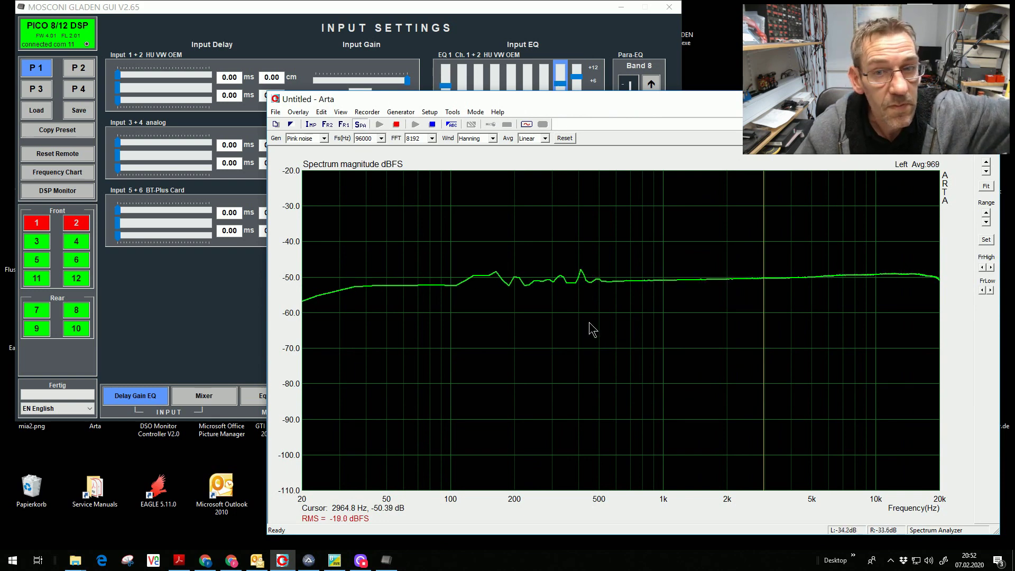
Remeasure the spectrum in Arta with fresh averages at different volumes, and return to the MOSCONI GLADEN GUI's input settings.
{"action": "left_click", "coordinate": [568, 139]}
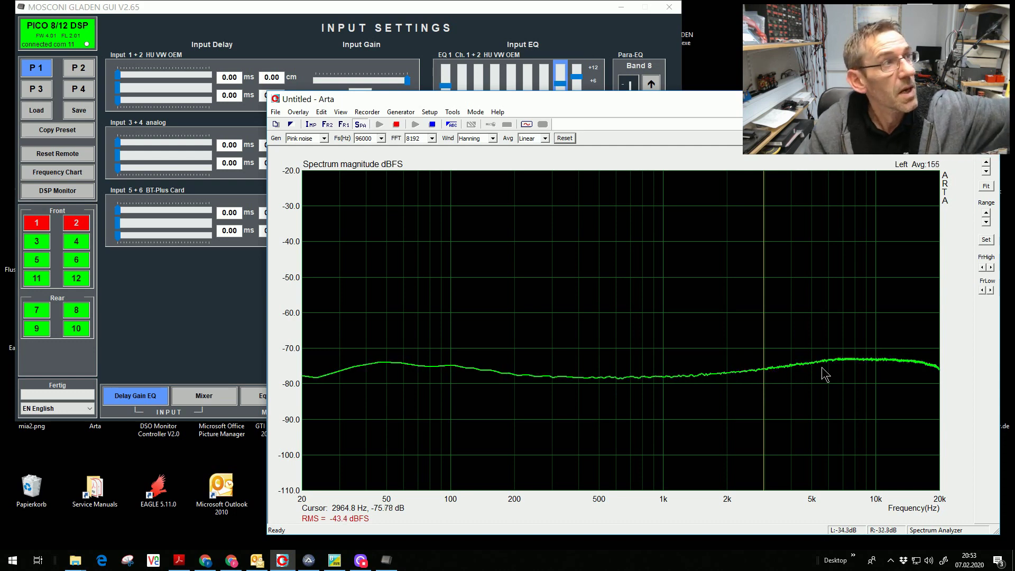
{"action": "left_click", "coordinate": [564, 138]}
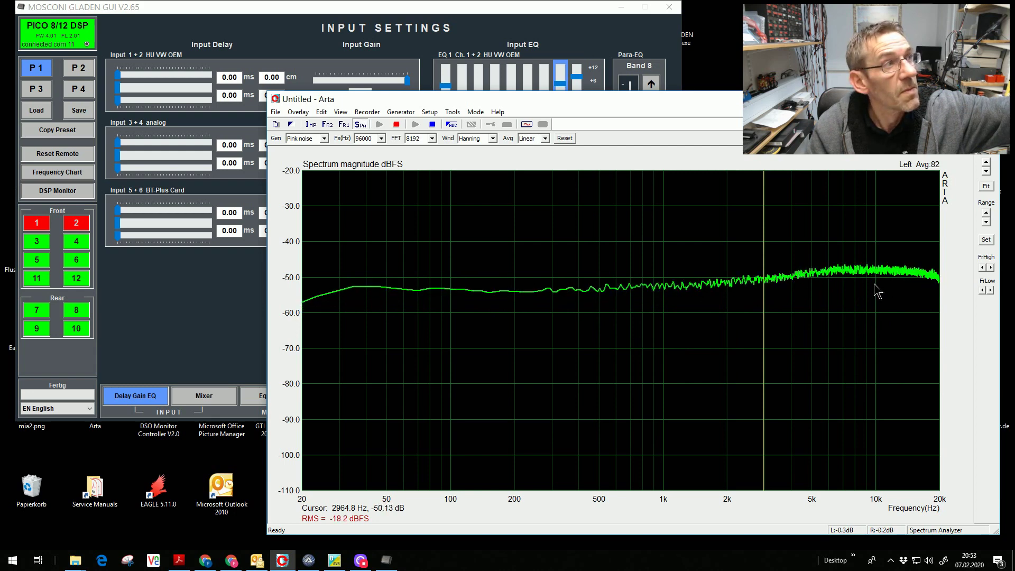
{"action": "left_click", "coordinate": [569, 138]}
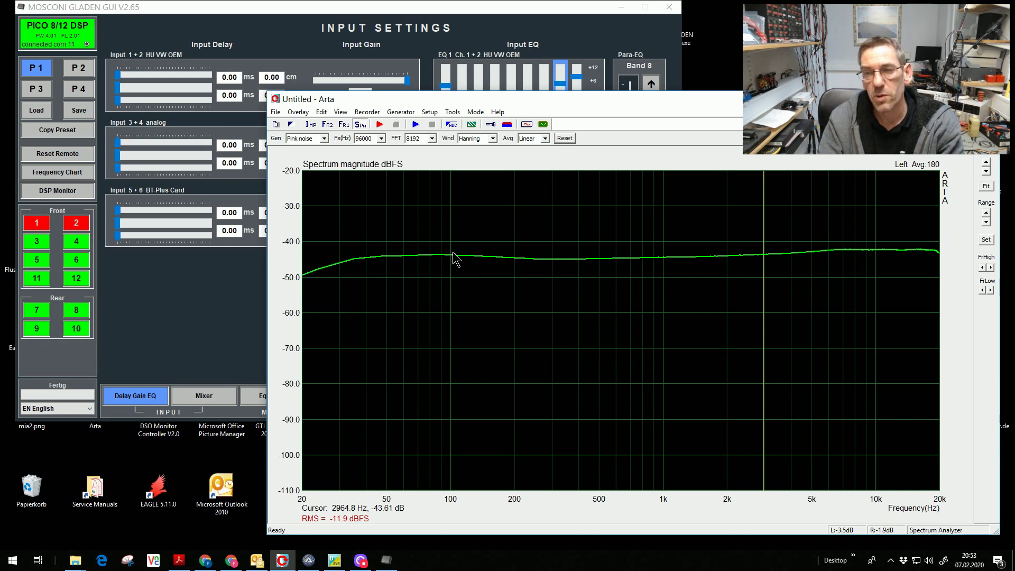
{"action": "key", "text": "alt+Tab"}
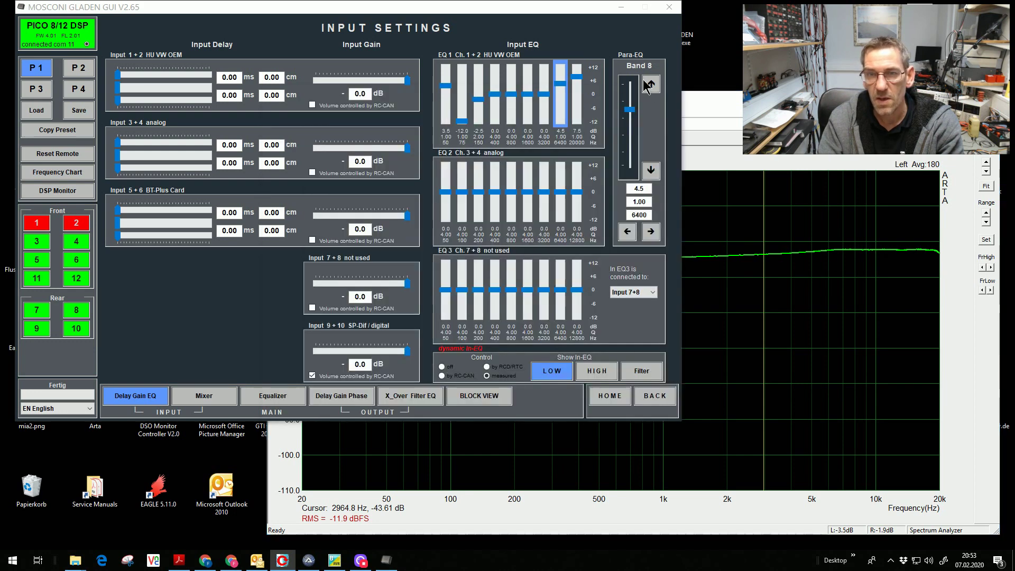